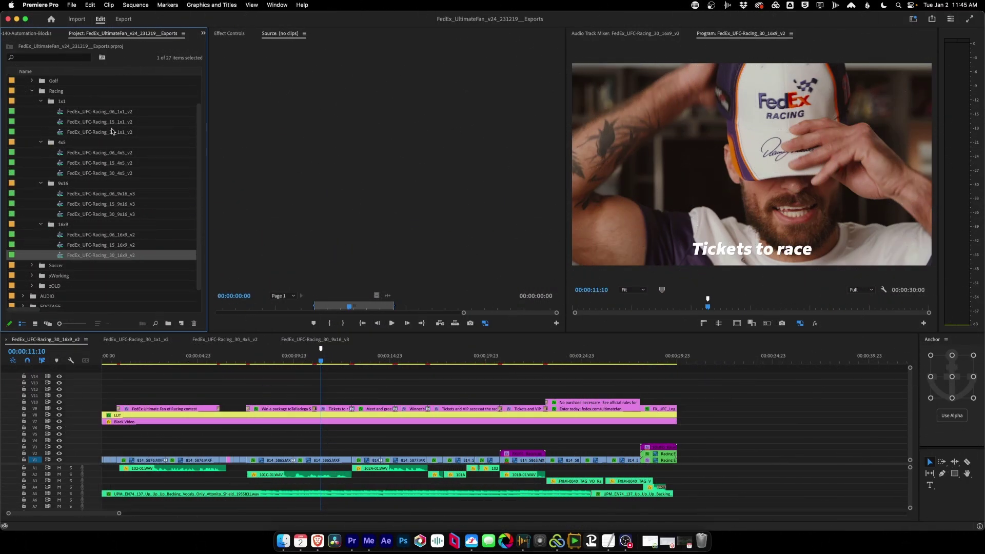
- Select all Racing sequences across the bins and open the 1x1 and 9x16 versions in the Timeline
{"action": "left_click_drag", "start_coordinate": [26, 107], "coordinate": [175, 260]}
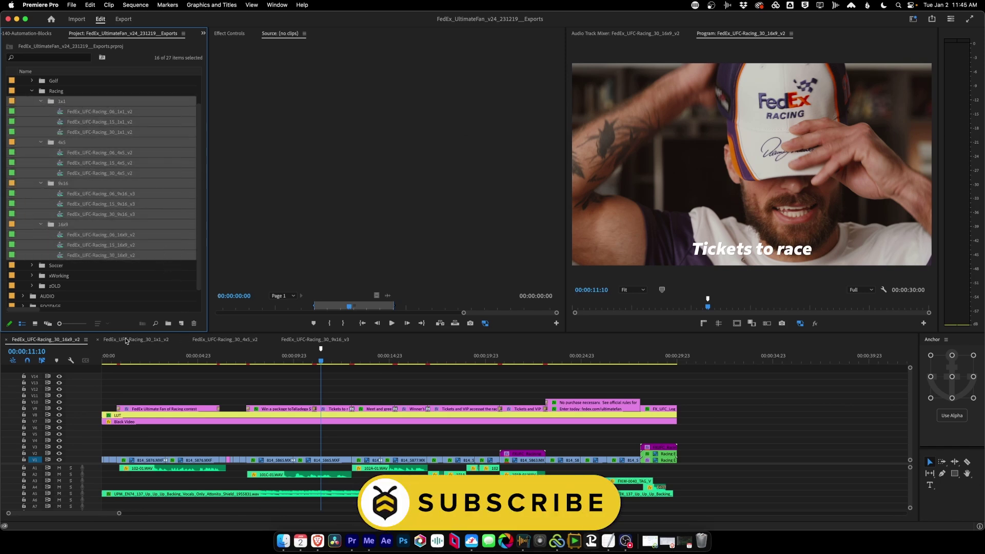
{"action": "left_click", "coordinate": [157, 342]}
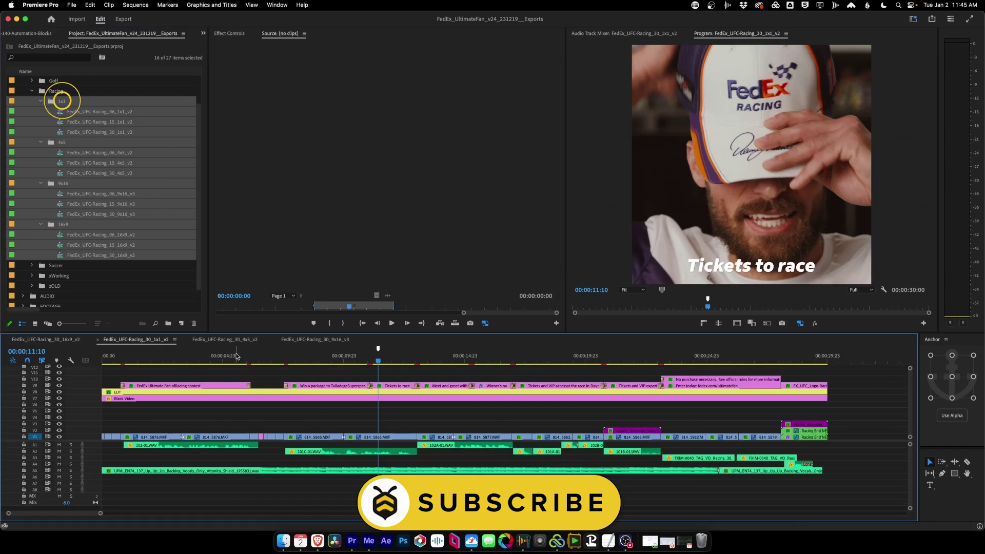
{"action": "left_click", "coordinate": [315, 339]}
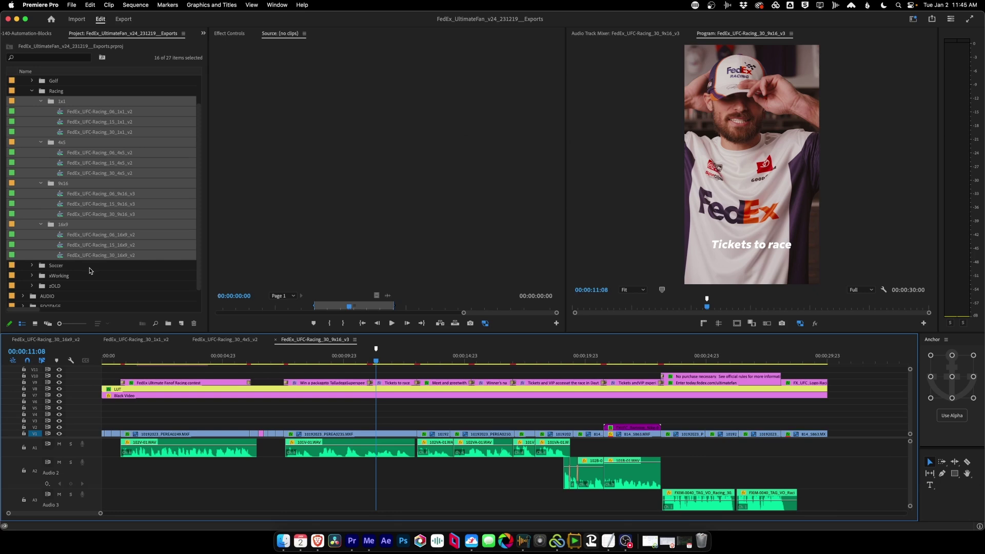
- In Finder, create new folders named 1x1 and 4x5 under 00_EXPORTS
{"action": "left_click", "coordinate": [284, 540]}
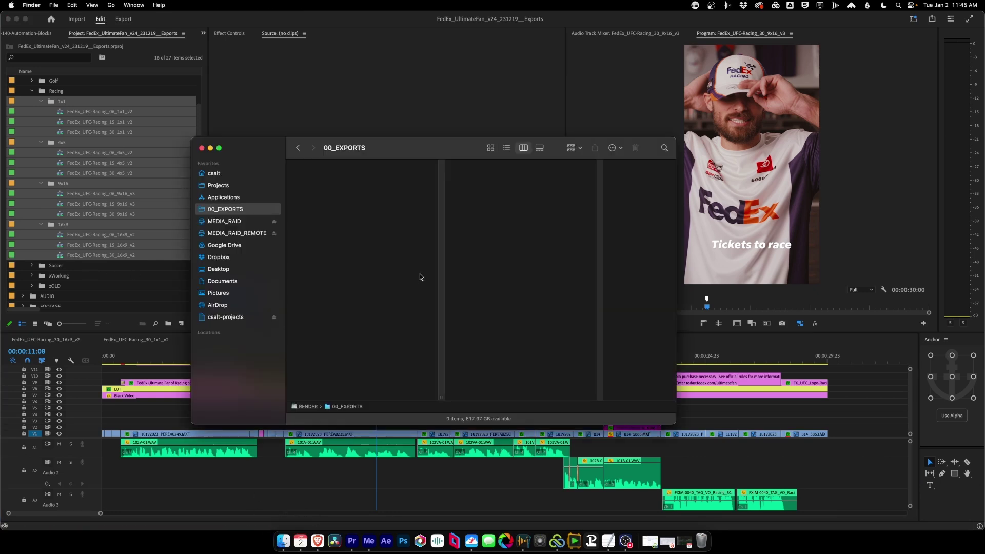
{"action": "key", "text": "super+shift+n"}
{"action": "type", "text": "1"}
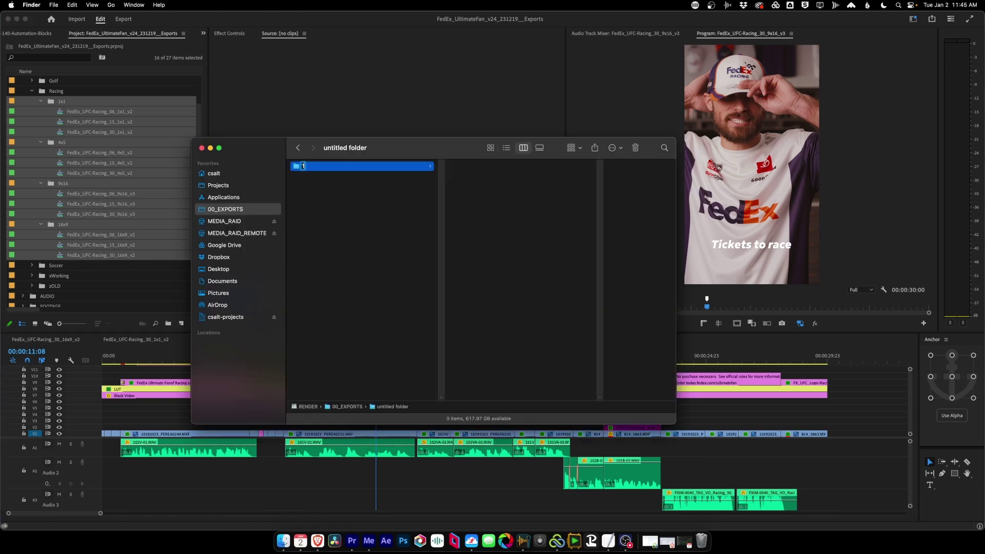
{"action": "type", "text": "x1"}
{"action": "key", "text": "Return"}
{"action": "key", "text": "Right"}
{"action": "key", "text": "super+shift+n"}
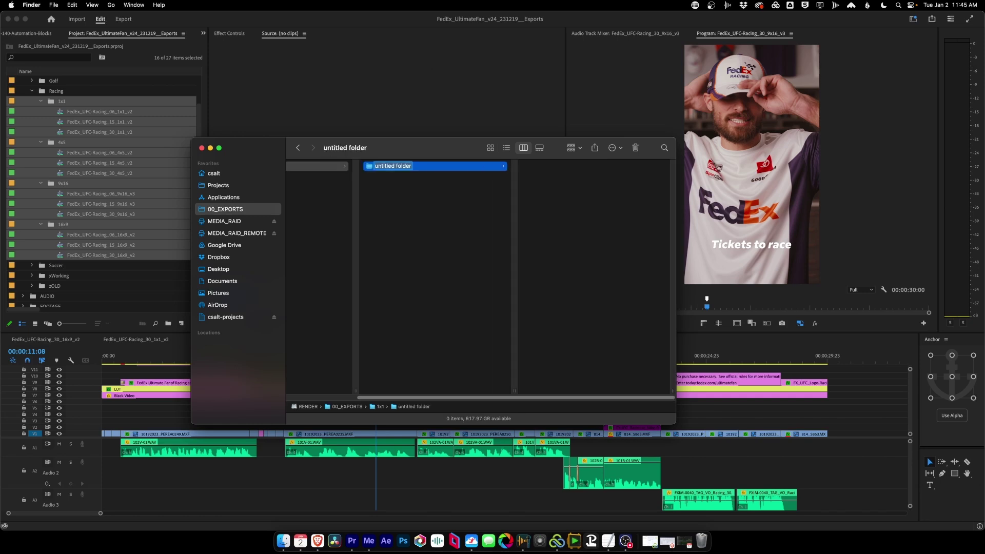
{"action": "type", "text": "4x5"}
{"action": "key", "text": "Return"}
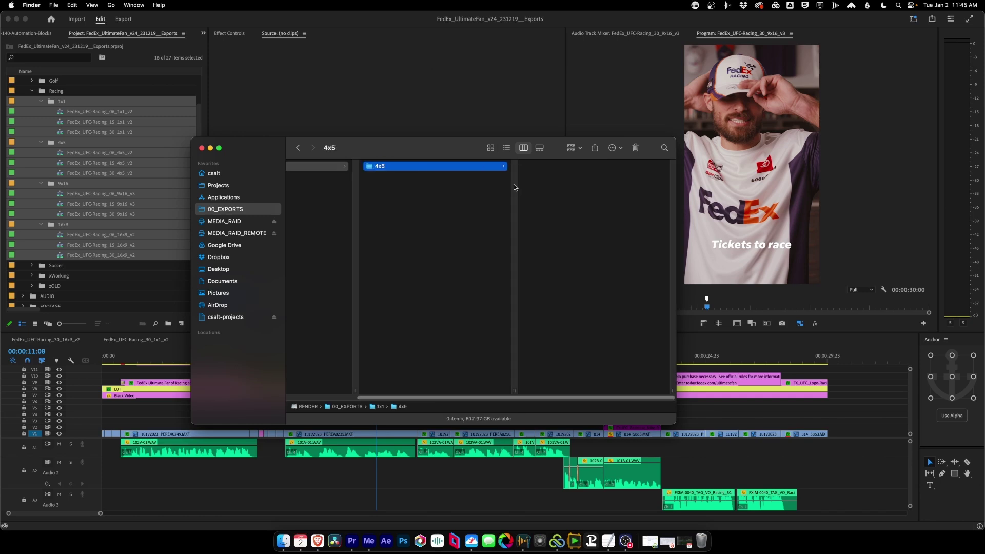
- Move the 4x5 folder up into 00_EXPORTS, then delete both trial folders
{"action": "left_click_drag", "start_coordinate": [370, 167], "coordinate": [333, 211]}
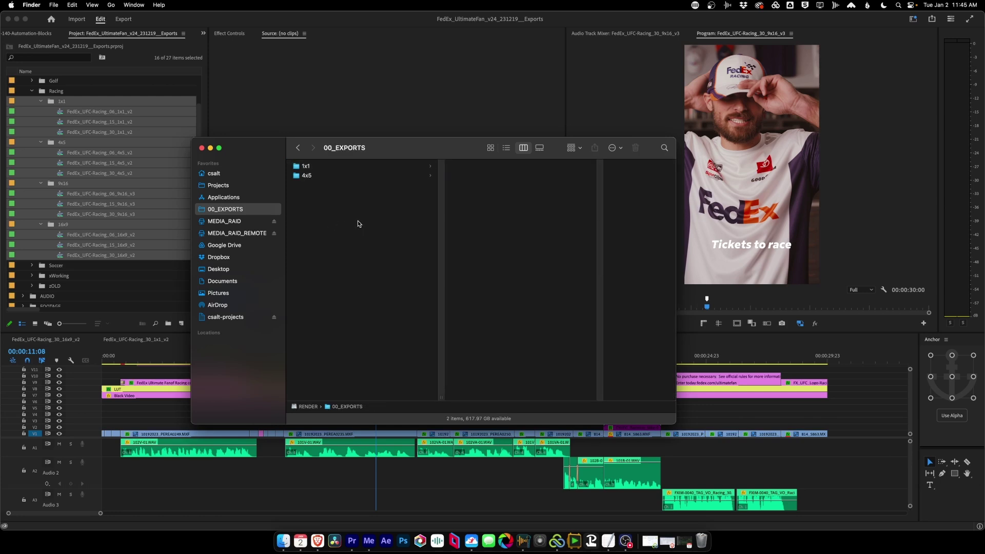
{"action": "key", "text": "super+a"}
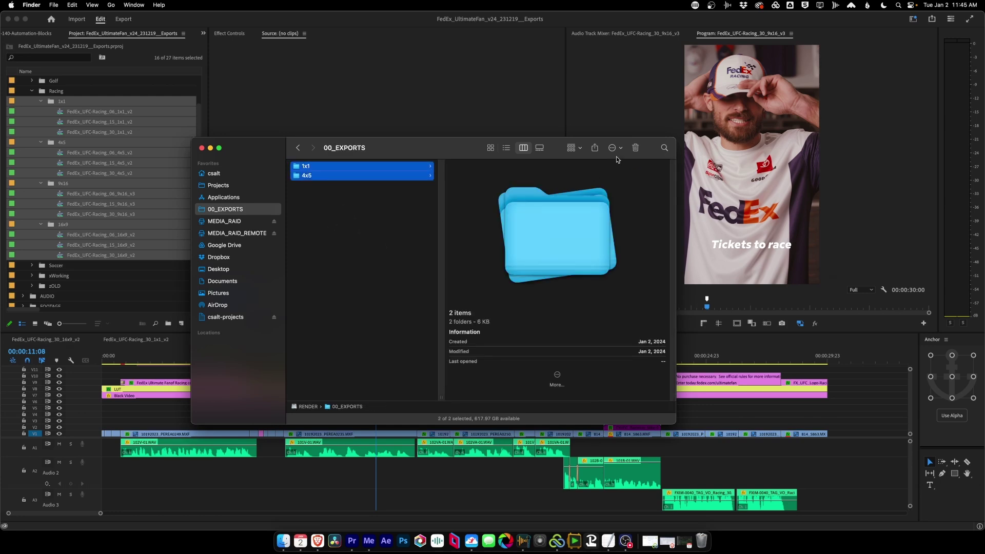
{"action": "left_click", "coordinate": [637, 149]}
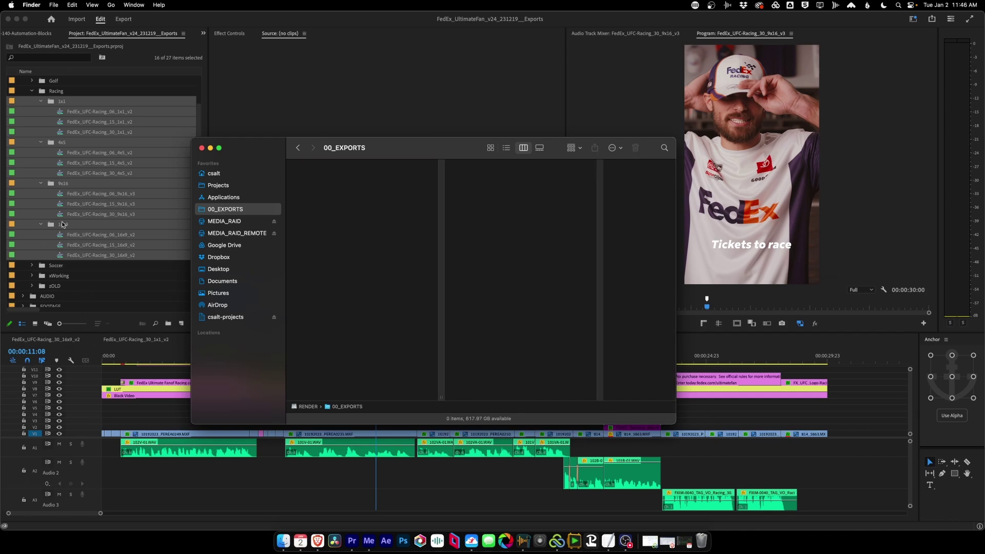
- Back in Premiere Pro, open the Automation Blocks panel from Window > Extensions
{"action": "left_click", "coordinate": [52, 227]}
{"action": "left_click", "coordinate": [277, 5]}
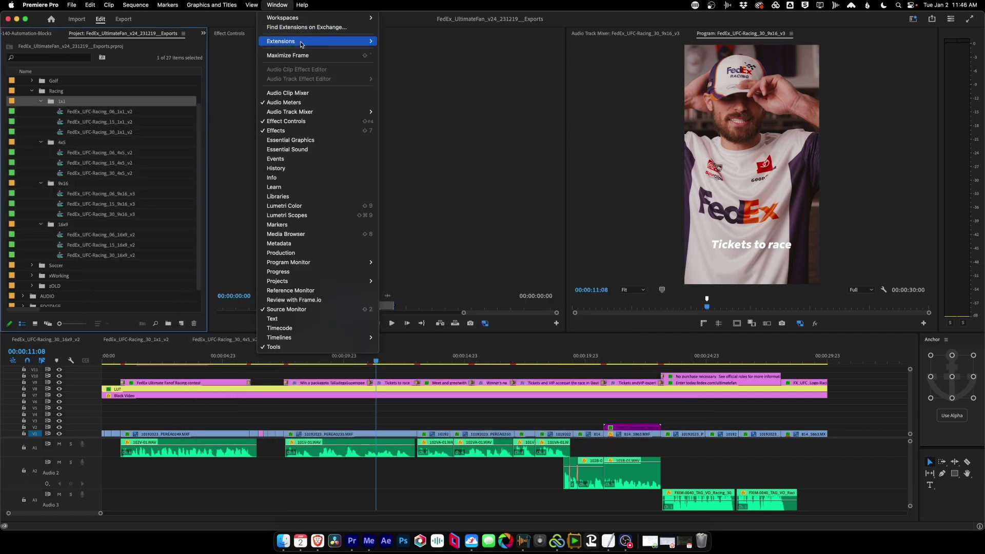
{"action": "mouse_move", "coordinate": [322, 43]}
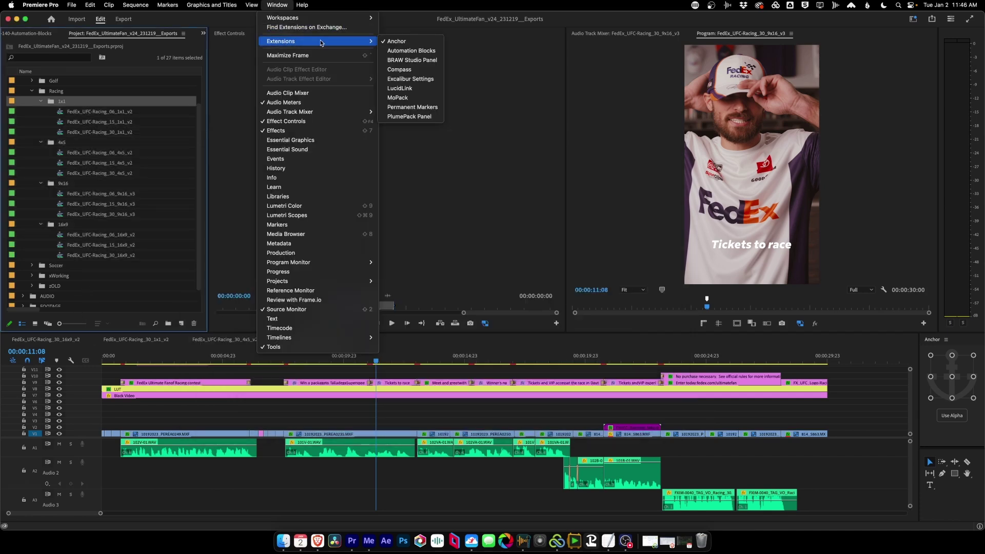
{"action": "left_click", "coordinate": [416, 51]}
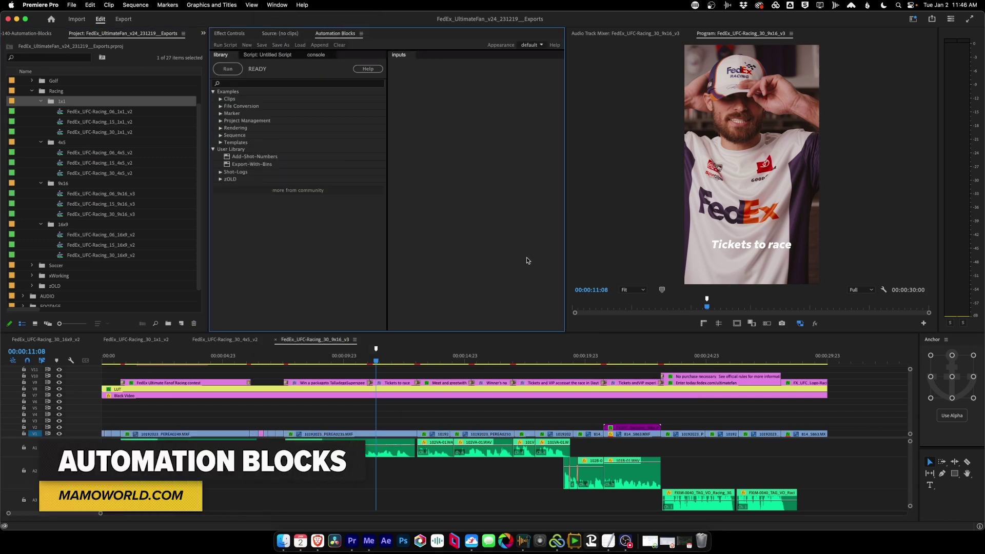
- Browse the Clips, File Conversion, Marker and Rendering examples, then load Export-With-Bins from User Library
{"action": "left_click", "coordinate": [221, 99]}
{"action": "left_click", "coordinate": [220, 121]}
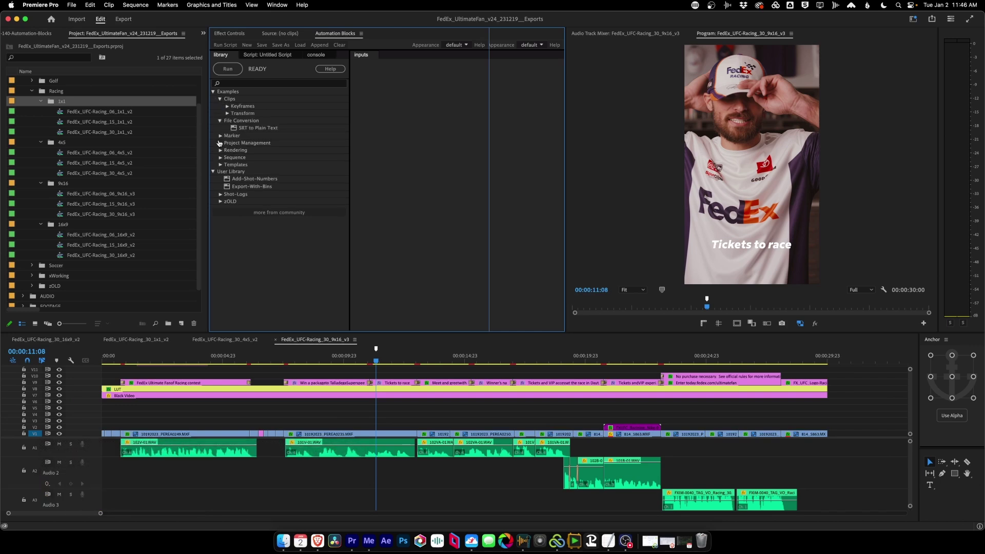
{"action": "left_click", "coordinate": [220, 135]}
{"action": "left_click", "coordinate": [220, 195]}
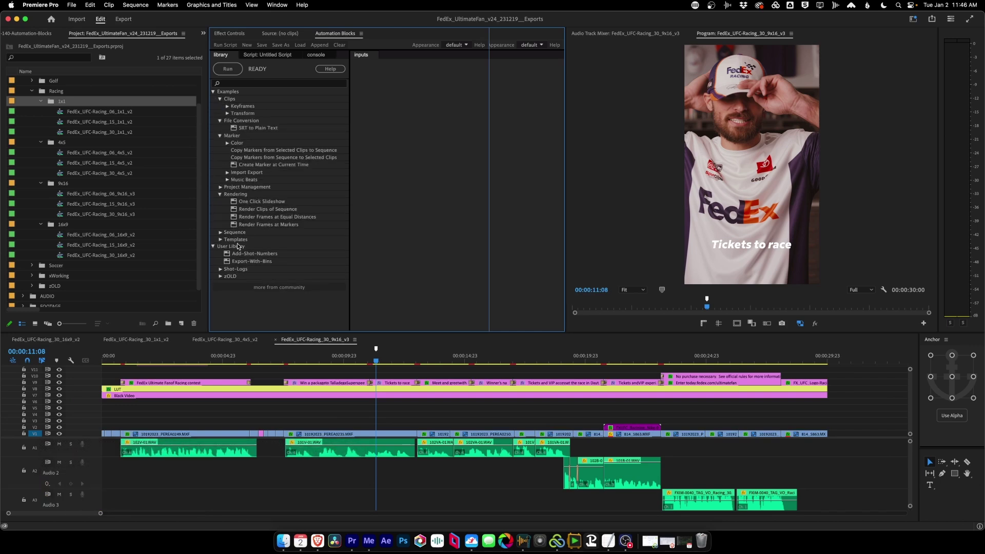
{"action": "left_click", "coordinate": [220, 195]}
{"action": "left_click", "coordinate": [220, 136]}
{"action": "left_click", "coordinate": [221, 121]}
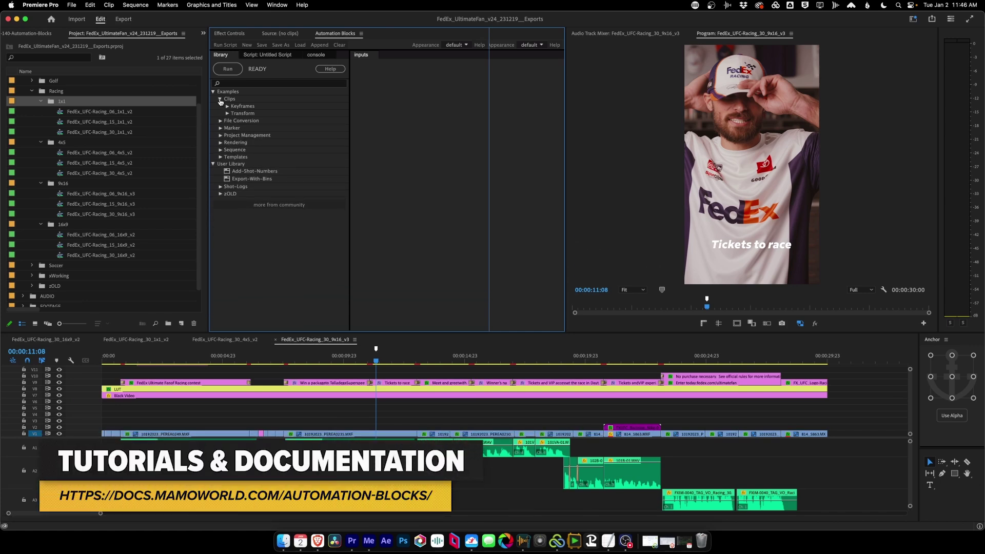
{"action": "left_click", "coordinate": [221, 100]}
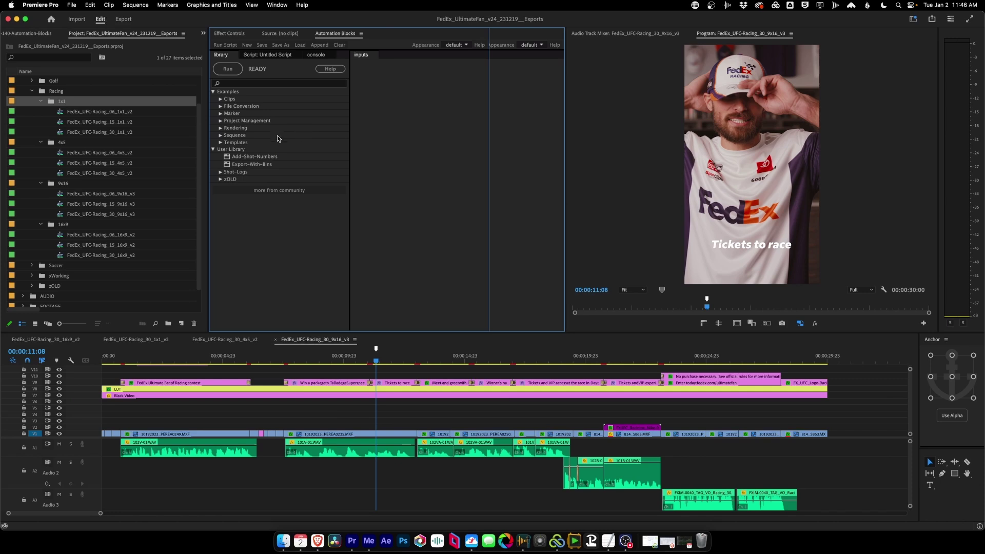
{"action": "left_click", "coordinate": [225, 165]}
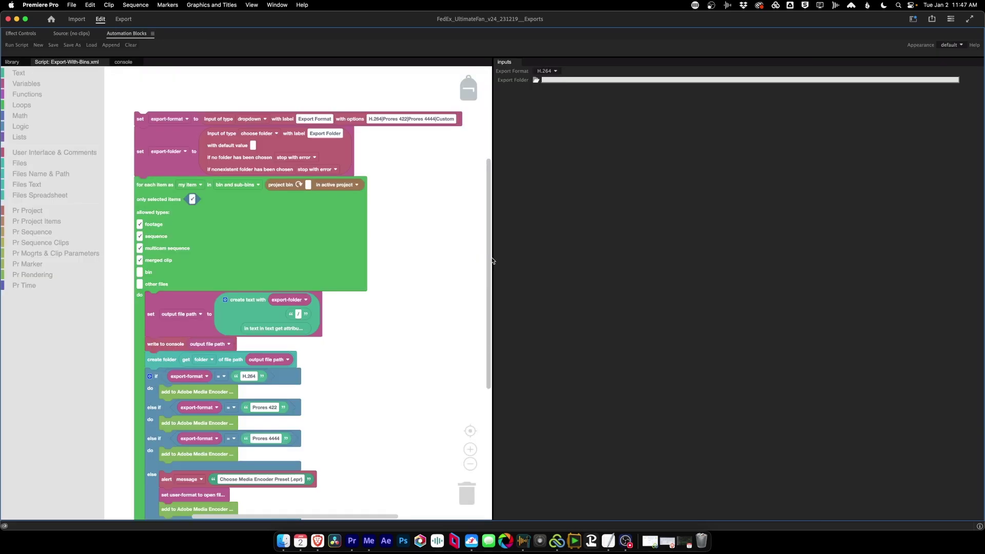
- Widen and zoom out the block workspace, then reattach the export-folder block beneath export-format
{"action": "left_click_drag", "start_coordinate": [494, 259], "coordinate": [724, 259]}
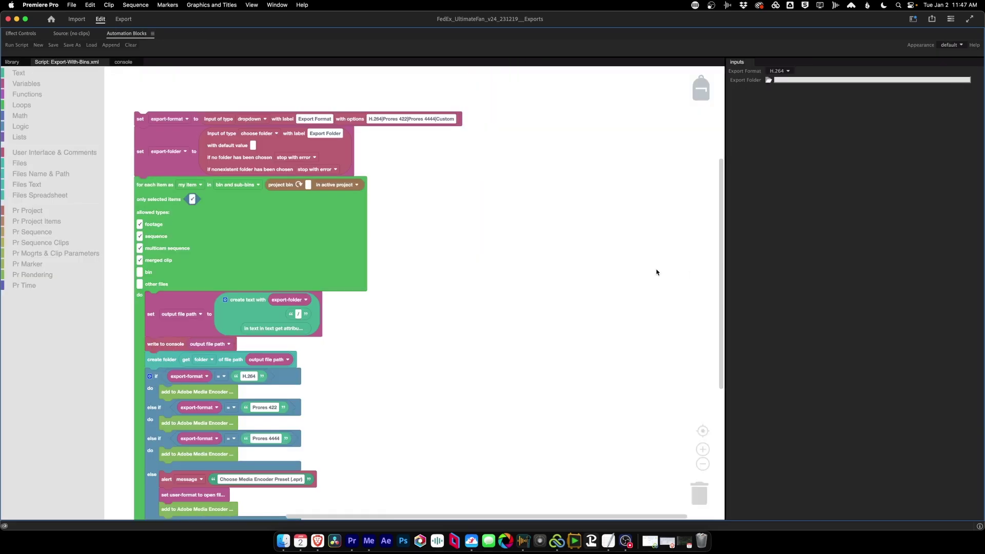
{"action": "left_click_drag", "start_coordinate": [481, 286], "coordinate": [543, 270]}
{"action": "left_click", "coordinate": [703, 465]}
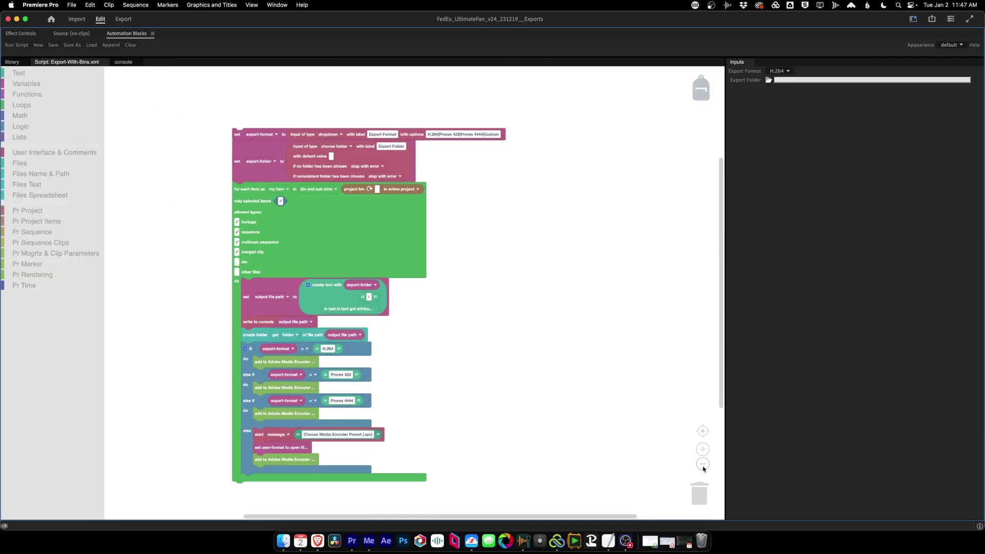
{"action": "mouse_move", "coordinate": [236, 136]}
{"action": "left_mouse_down"}
{"action": "mouse_move", "coordinate": [239, 118]}
{"action": "mouse_move", "coordinate": [239, 144]}
{"action": "left_mouse_up"}
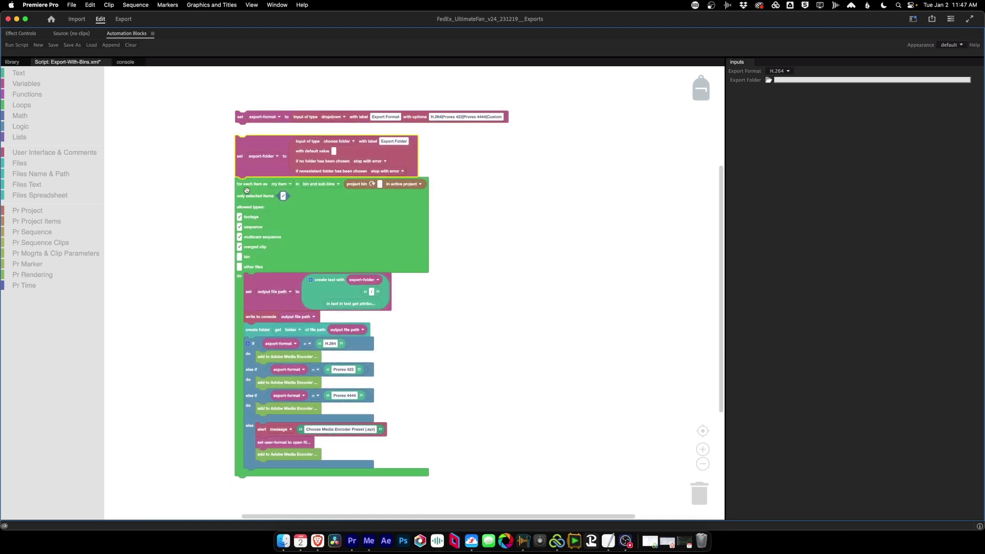
{"action": "mouse_move", "coordinate": [245, 192]}
{"action": "left_mouse_down"}
{"action": "mouse_move", "coordinate": [248, 207]}
{"action": "mouse_move", "coordinate": [248, 184]}
{"action": "left_mouse_up"}
{"action": "left_click_drag", "start_coordinate": [253, 137], "coordinate": [252, 124]}
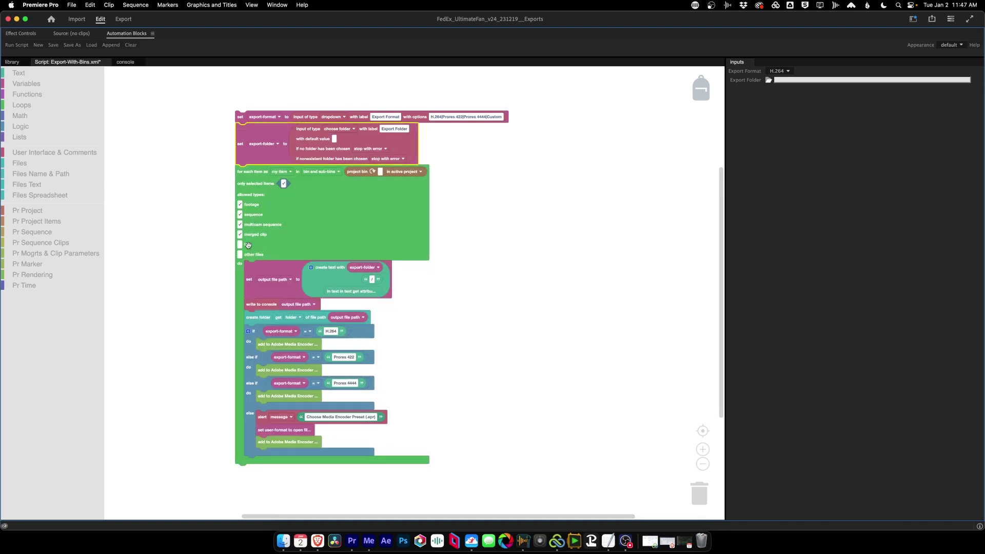
- Browse the list, logic, math, loop, function, project, project item and sequence block categories
{"action": "left_click", "coordinate": [30, 137]}
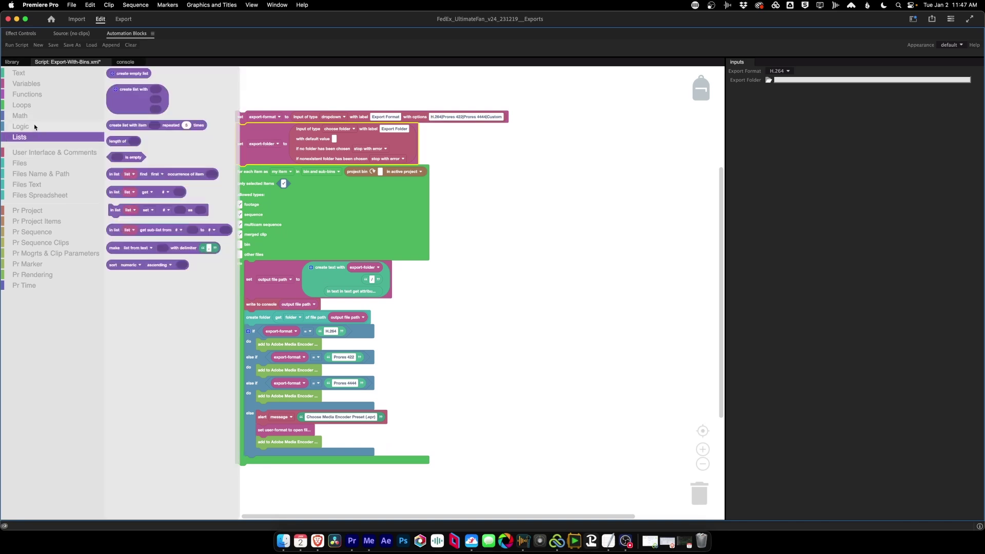
{"action": "left_click", "coordinate": [34, 126]}
{"action": "left_click", "coordinate": [36, 115]}
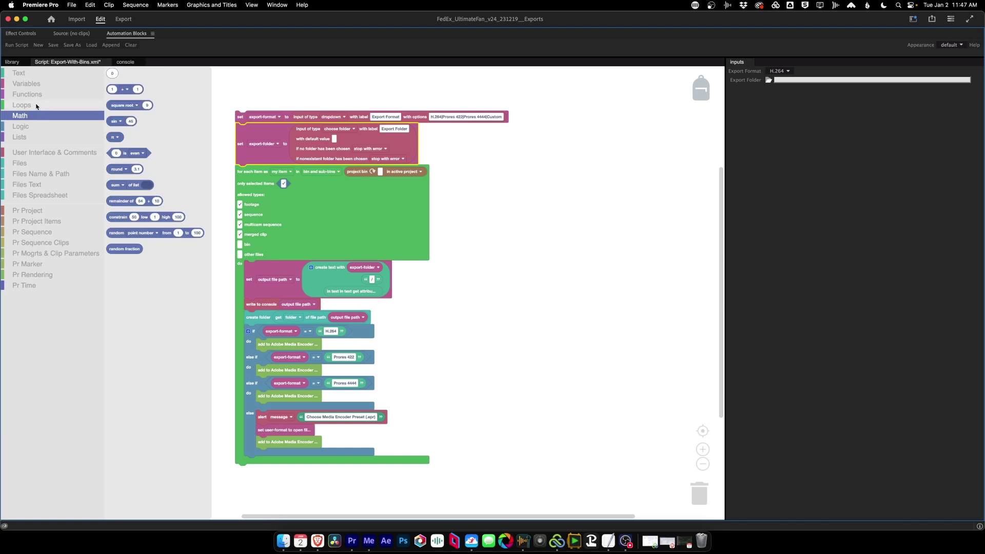
{"action": "left_click", "coordinate": [41, 106]}
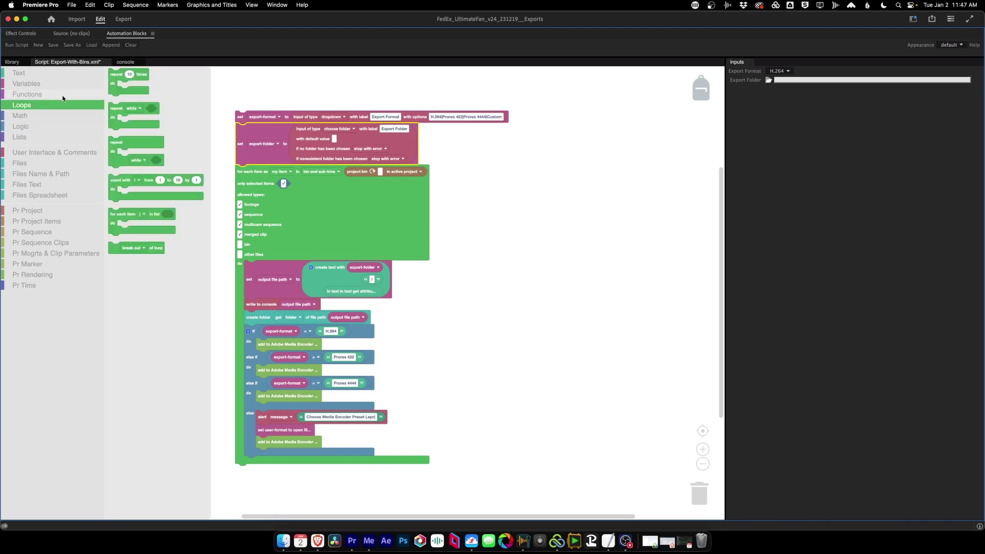
{"action": "left_click", "coordinate": [63, 96]}
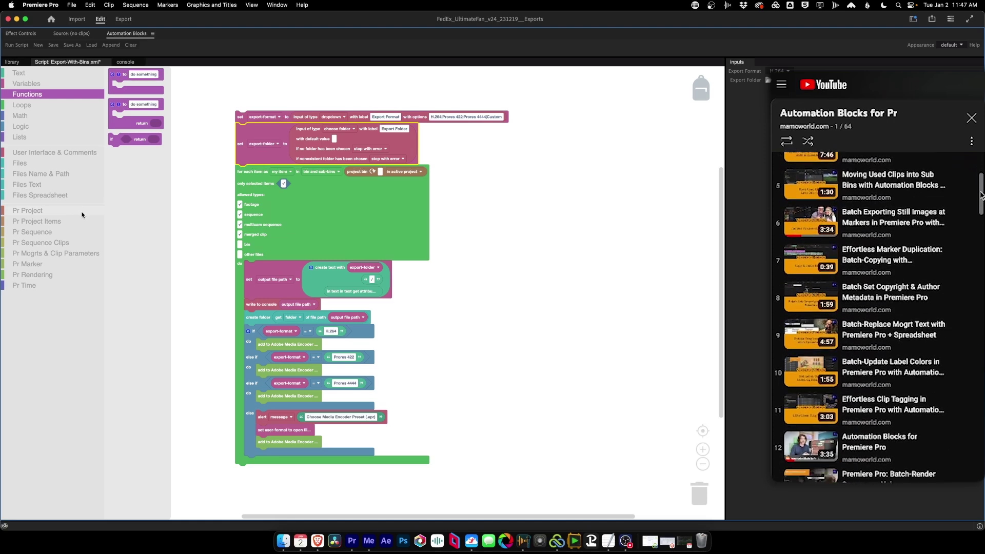
{"action": "left_click", "coordinate": [76, 211]}
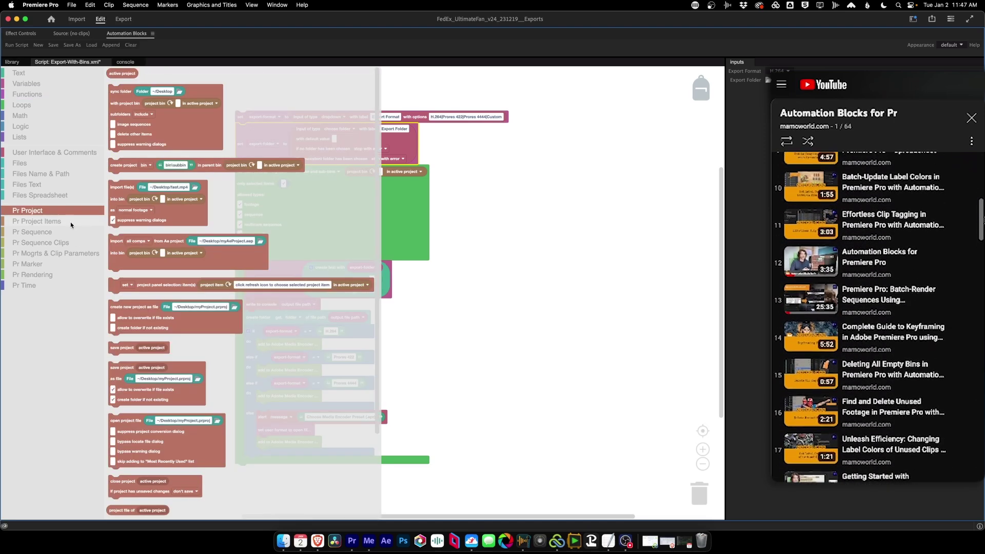
{"action": "left_click", "coordinate": [70, 221]}
{"action": "left_click", "coordinate": [69, 234]}
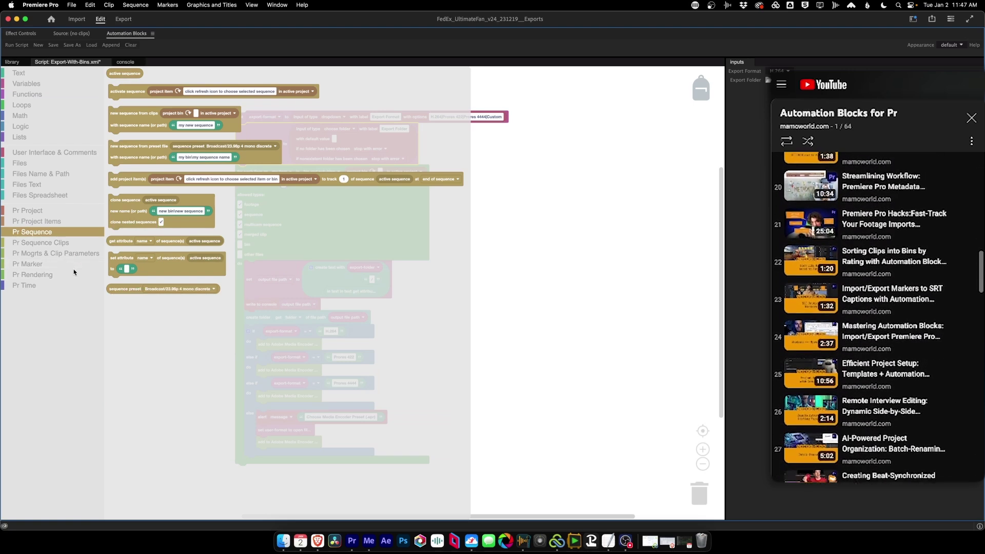
{"action": "left_click", "coordinate": [579, 248]}
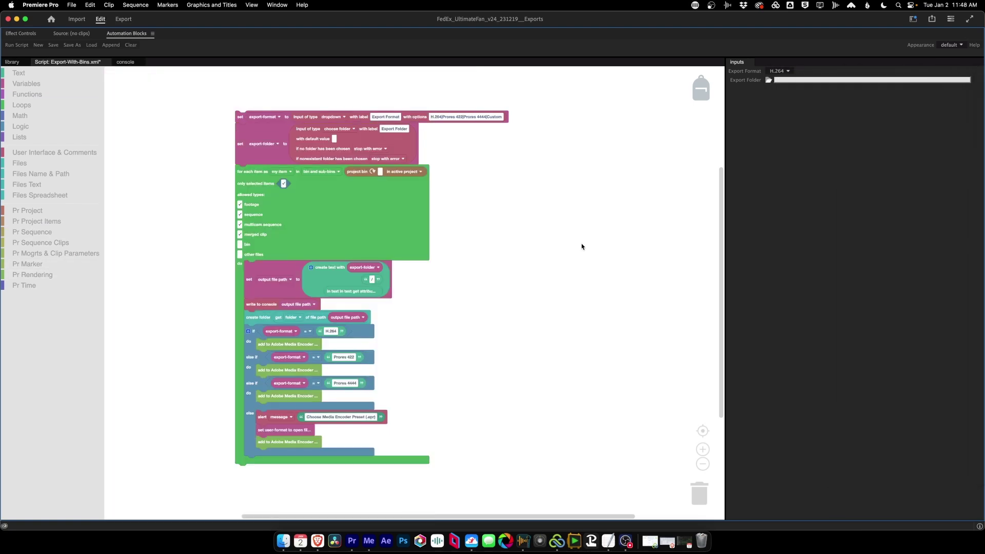
- Bring back the Automation Blocks panel, restore the editing workspace and select the Racing sequences
{"action": "left_click", "coordinate": [12, 62]}
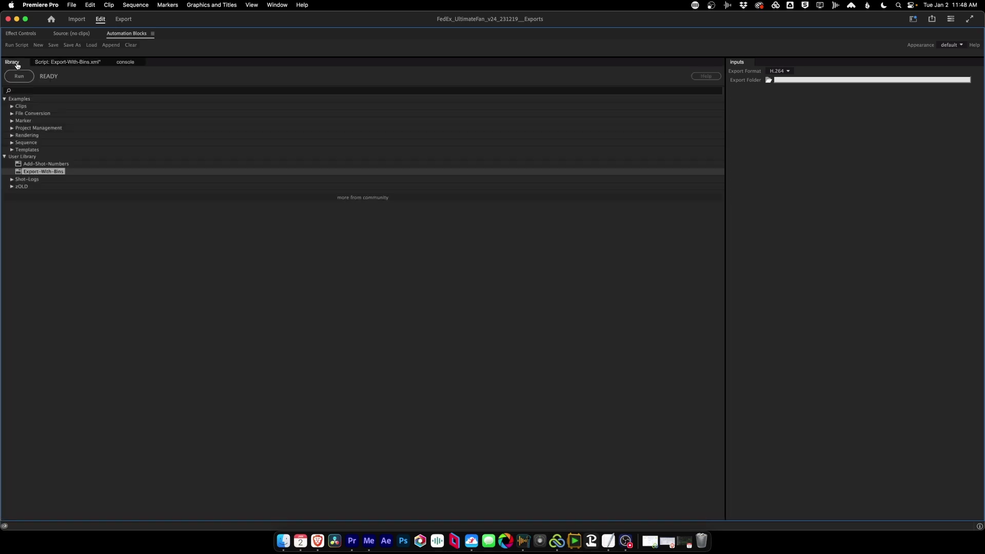
{"action": "left_click", "coordinate": [89, 35]}
{"action": "left_click", "coordinate": [120, 35]}
{"action": "key", "text": "grave"}
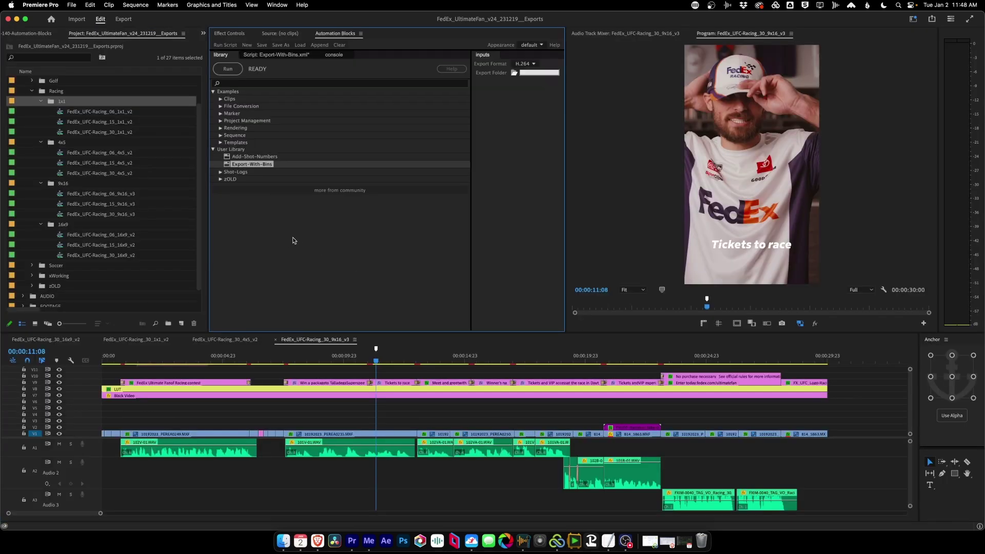
{"action": "left_click_drag", "start_coordinate": [26, 113], "coordinate": [131, 257]}
- Load Export-With-Bins, keep H.264, set the export folder to 00_EXPORTS, and run it
{"action": "double_click", "coordinate": [236, 157]}
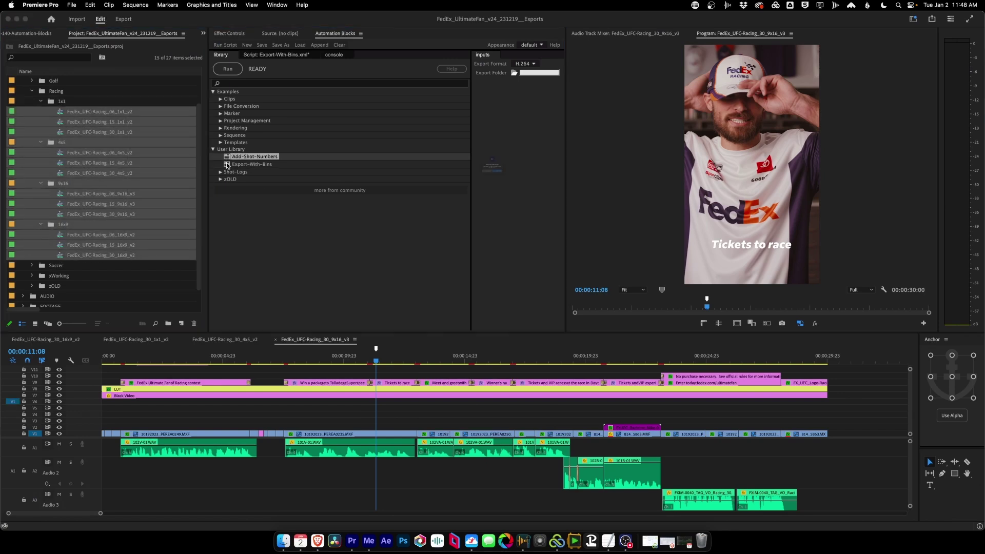
{"action": "left_click", "coordinate": [483, 201]}
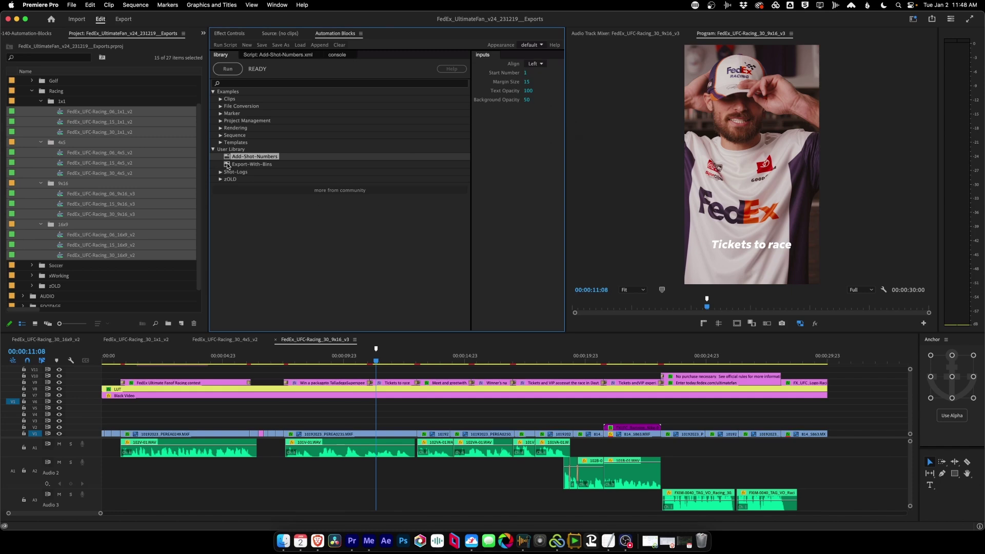
{"action": "double_click", "coordinate": [228, 165]}
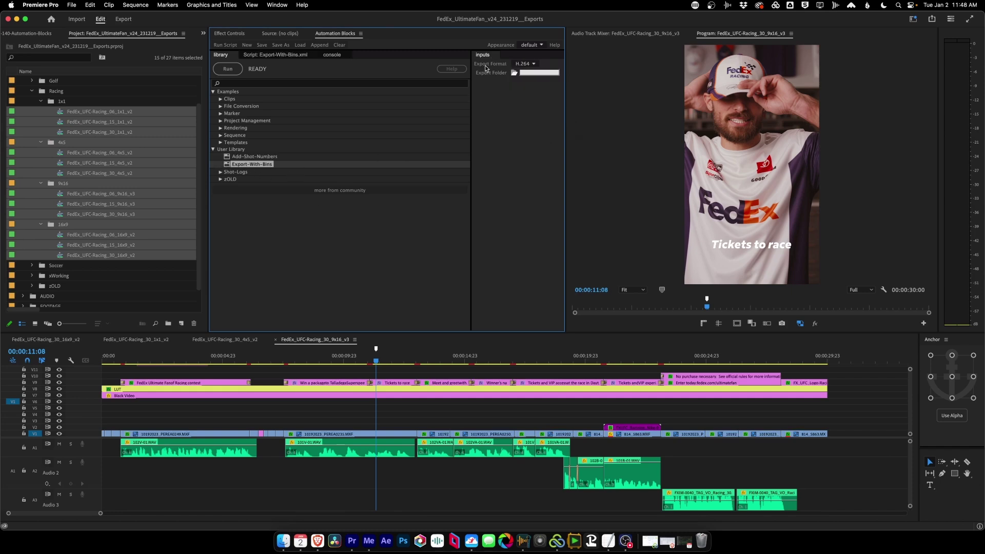
{"action": "left_click", "coordinate": [533, 65]}
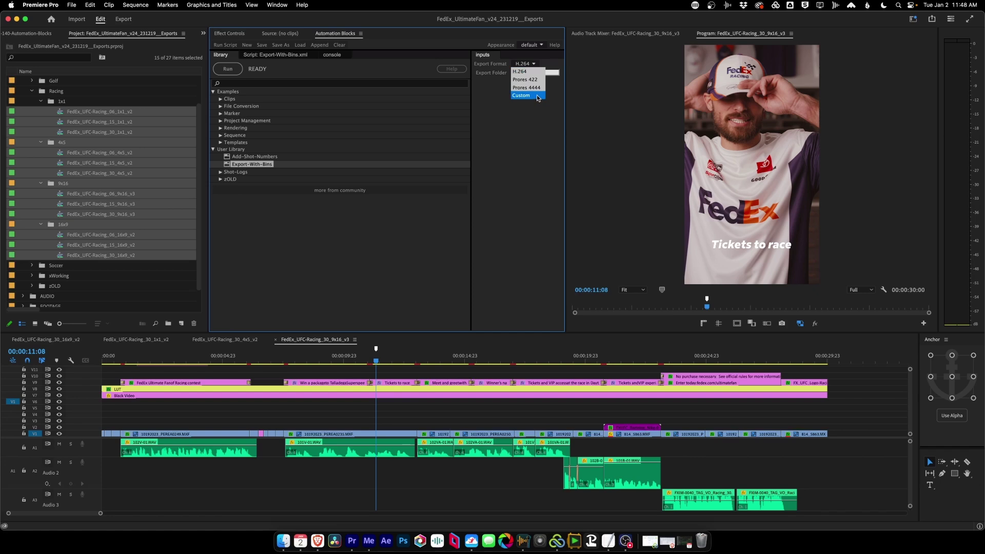
{"action": "left_click", "coordinate": [533, 73]}
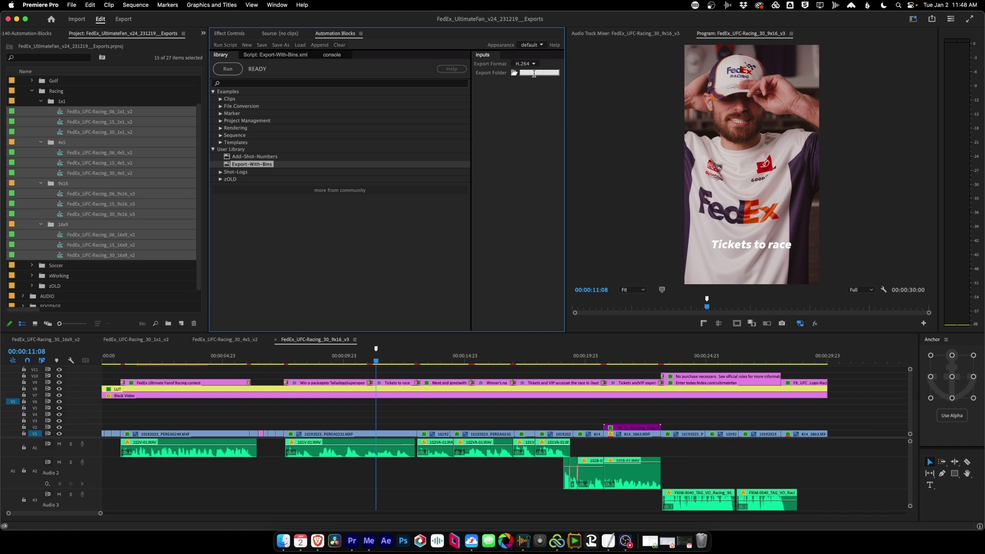
{"action": "left_click", "coordinate": [515, 73]}
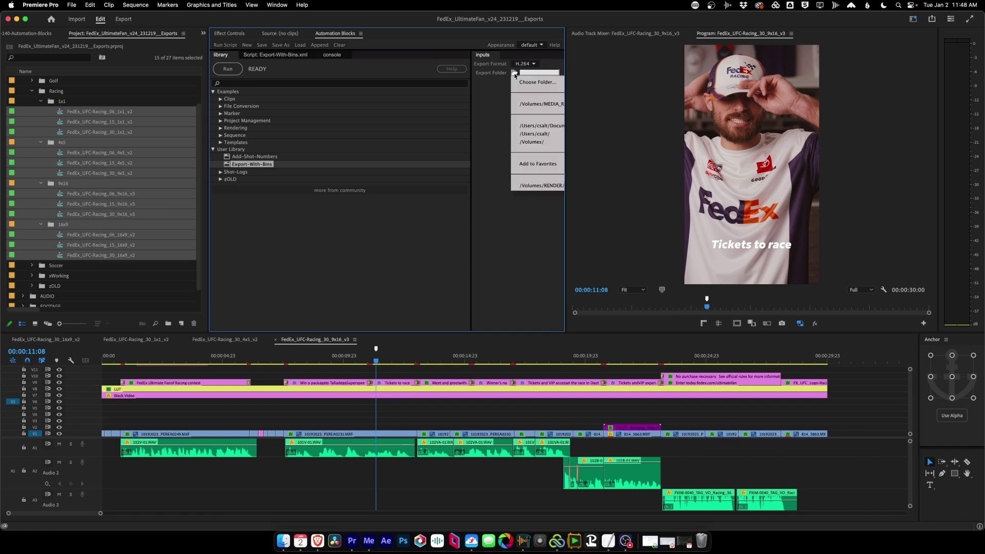
{"action": "left_click", "coordinate": [529, 85]}
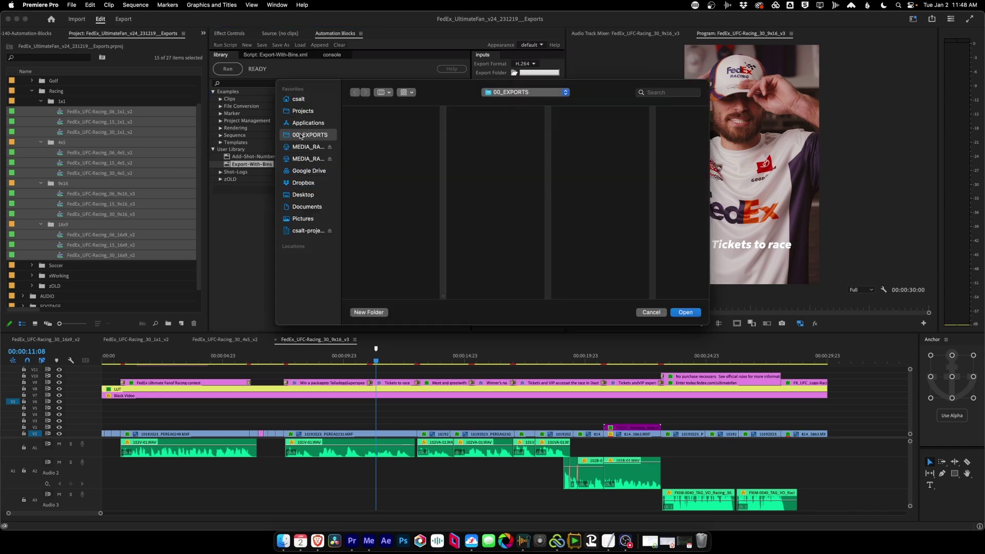
{"action": "left_click", "coordinate": [686, 313]}
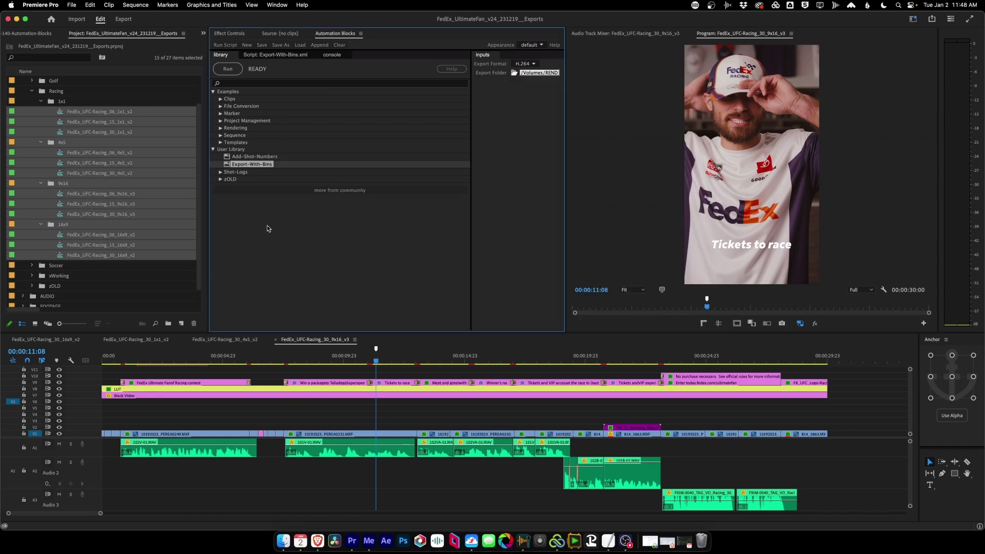
{"action": "left_click", "coordinate": [229, 70]}
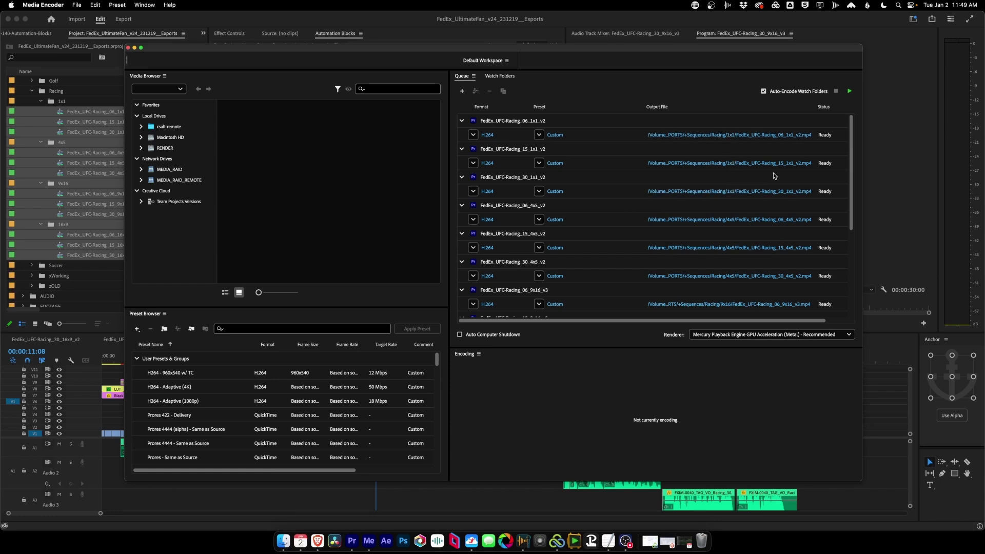
- Start the Media Encoder queue so the Racing H.264 jobs render
{"action": "left_click", "coordinate": [851, 92]}
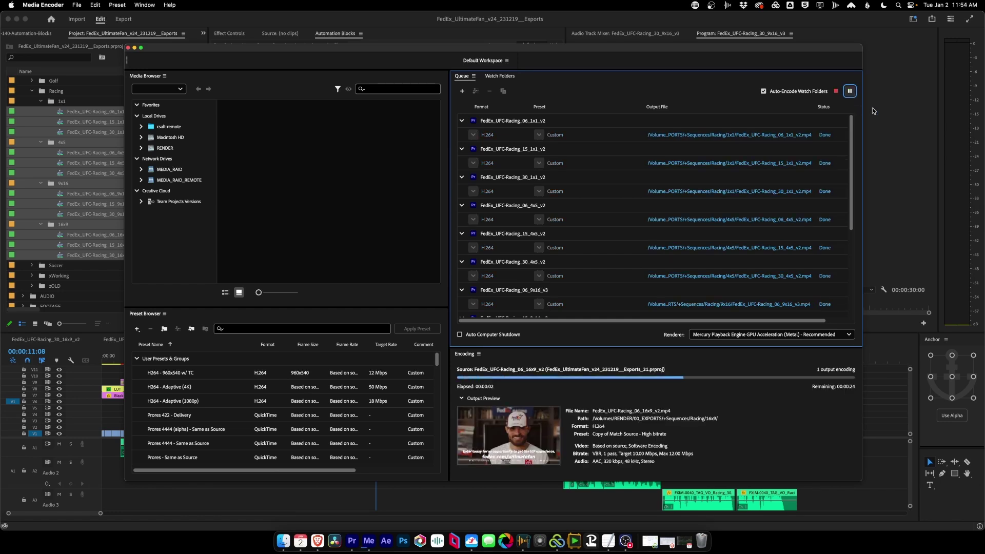
- In Finder, browse 00_EXPORTS > +Sequences > Racing and check the 16x9 and 9x16 mp4s
{"action": "key", "text": "super+Tab"}
{"action": "key", "text": "super+Tab"}
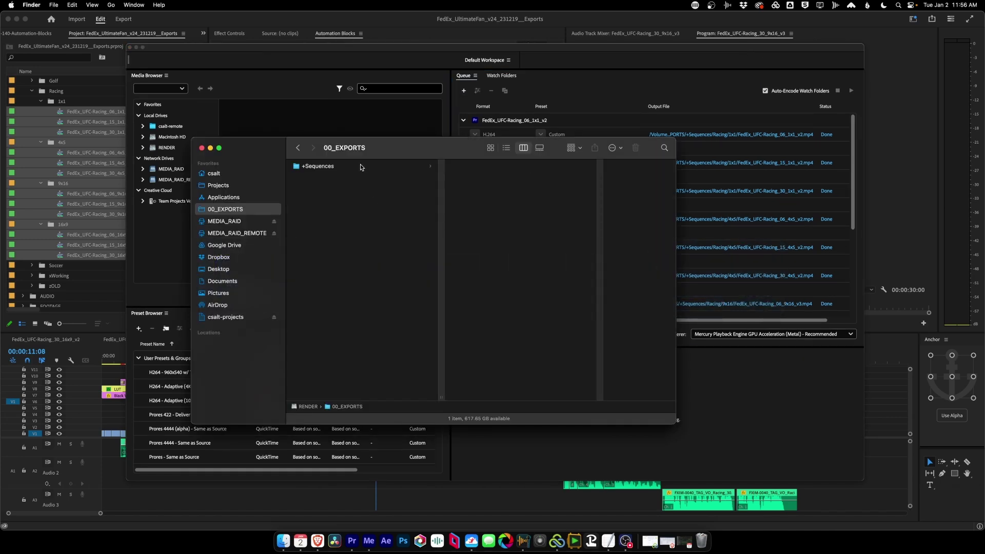
{"action": "left_click", "coordinate": [361, 167]}
{"action": "left_click", "coordinate": [484, 166]}
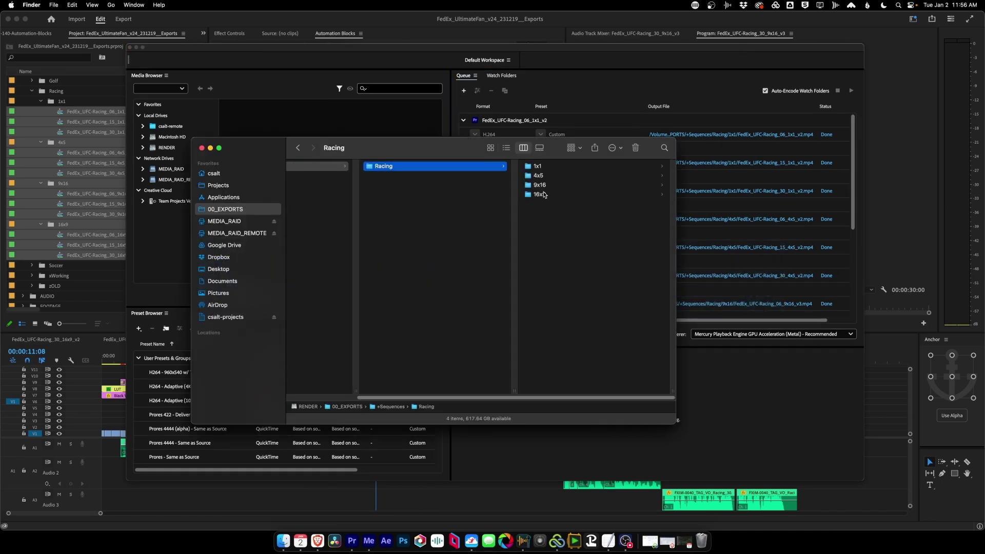
{"action": "left_click", "coordinate": [538, 194]}
{"action": "left_click", "coordinate": [445, 186]}
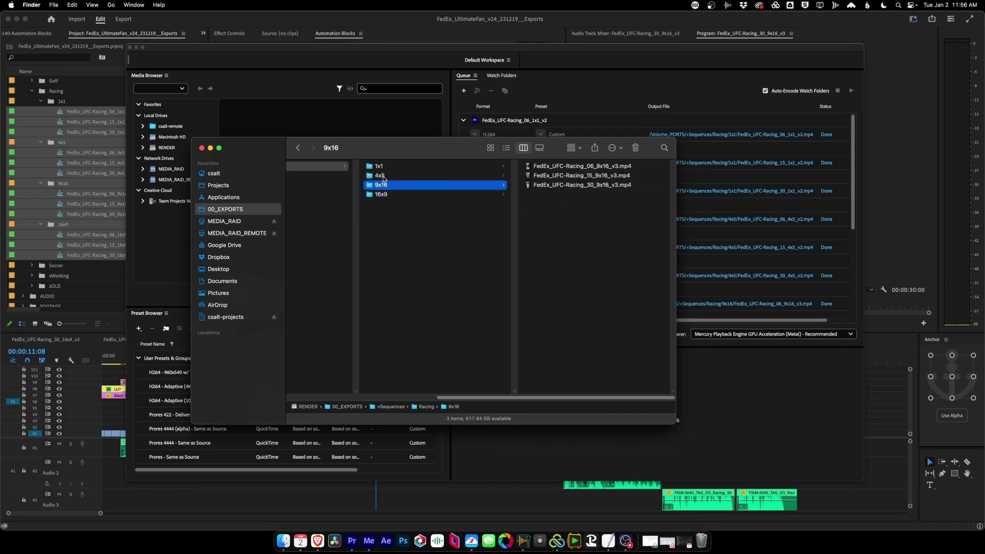
{"action": "key", "text": "Up"}
{"action": "key", "text": "Up"}
- Move the four aspect-ratio folders out of Racing and delete the +Sequences folder
{"action": "key", "text": "super+a"}
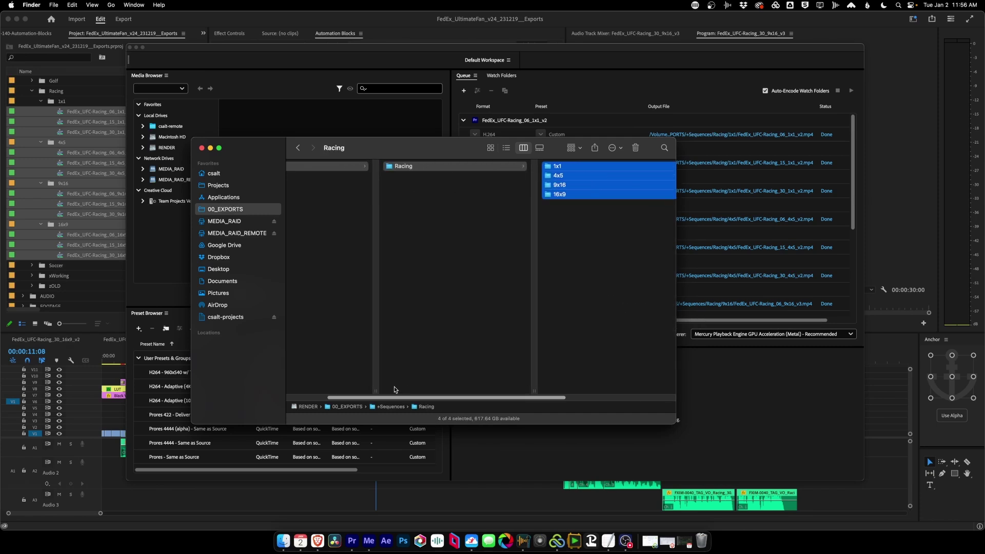
{"action": "left_click_drag", "start_coordinate": [590, 195], "coordinate": [396, 246]}
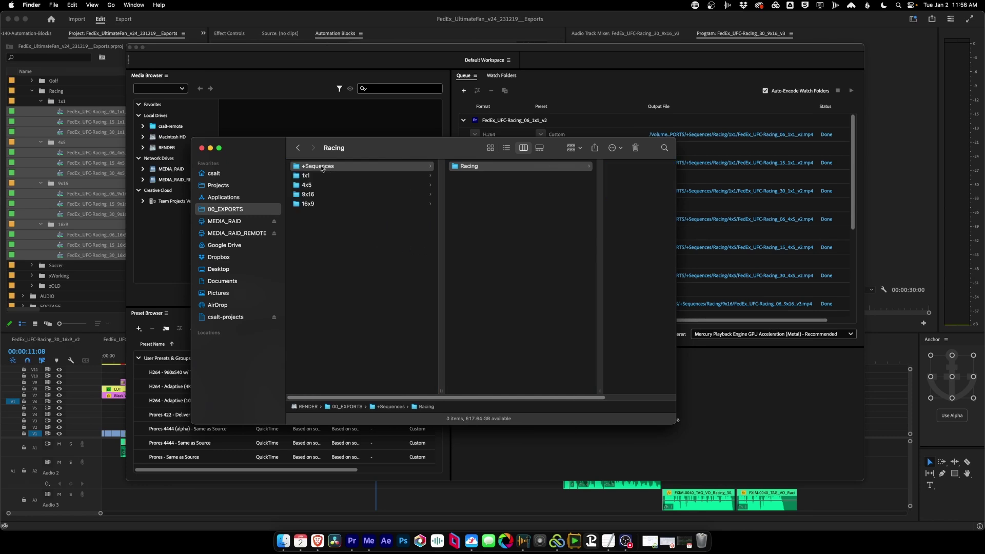
{"action": "left_click", "coordinate": [298, 166]}
{"action": "left_click", "coordinate": [635, 148]}
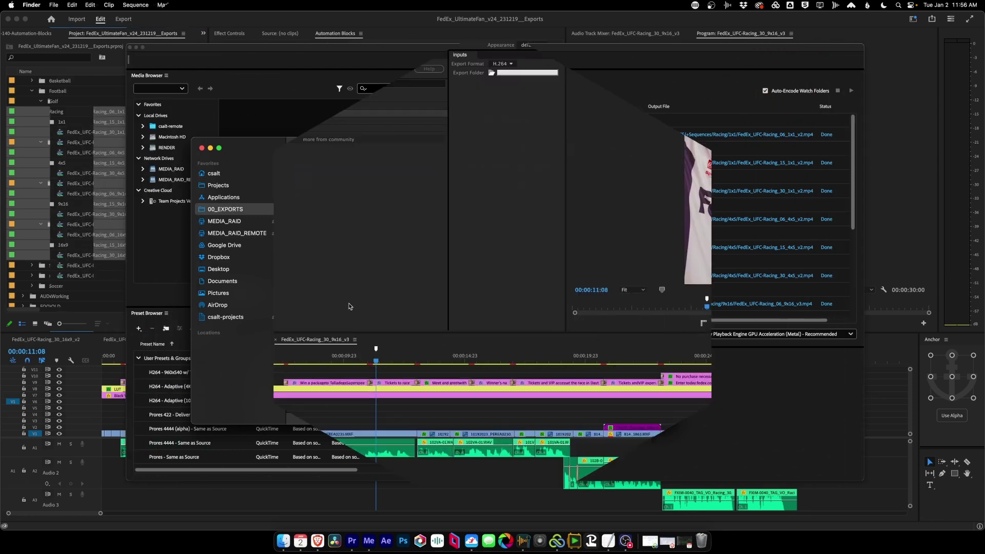
- Select the Racing bins with their sequences, then expand the Golf and Football bins and their 16x9 and 9x16 bins
{"action": "left_click_drag", "start_coordinate": [23, 126], "coordinate": [170, 282]}
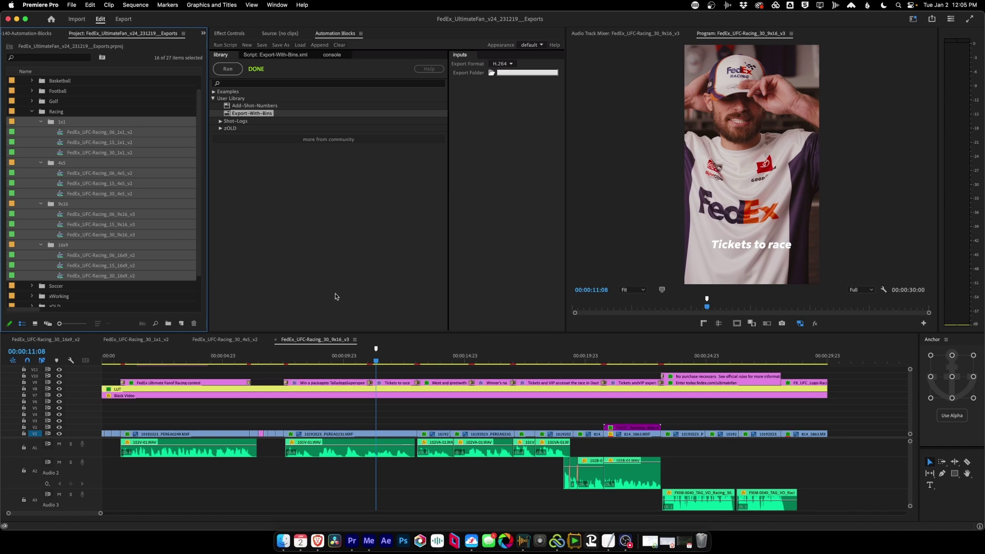
{"action": "left_click", "coordinate": [32, 101]}
{"action": "left_click", "coordinate": [41, 122]}
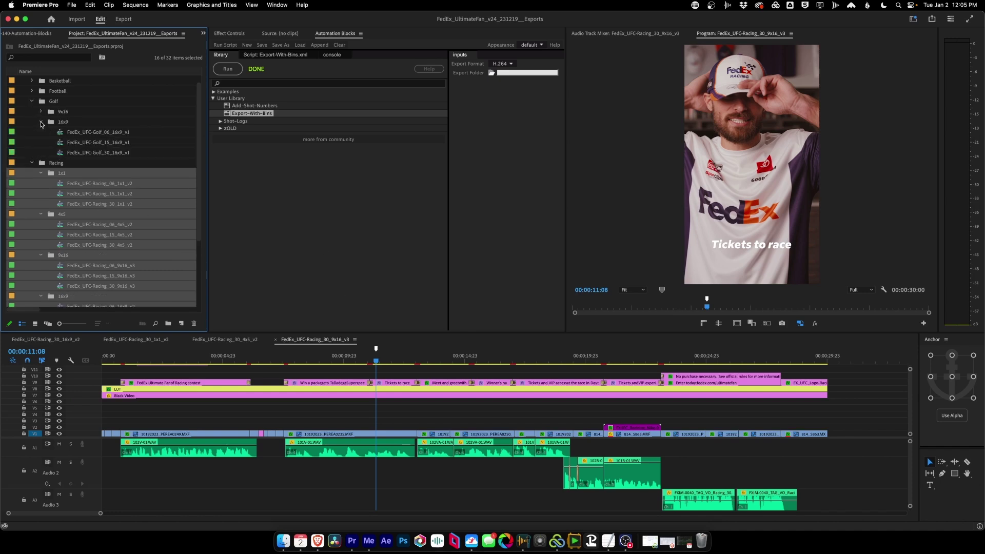
{"action": "left_click", "coordinate": [40, 111]}
{"action": "left_click", "coordinate": [32, 91]}
{"action": "left_click", "coordinate": [42, 112]}
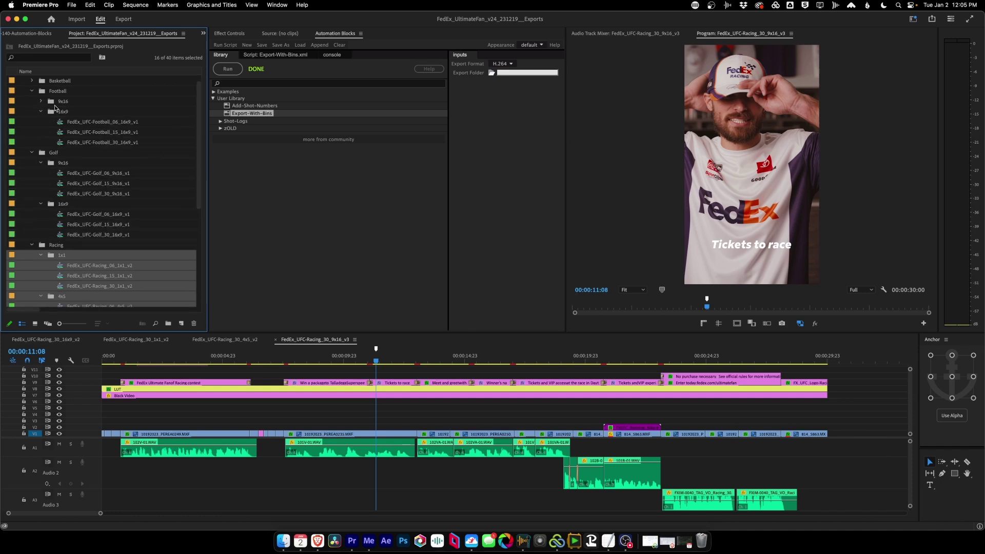
{"action": "left_click", "coordinate": [41, 102]}
- Collapse the Football and Golf bins and view the script's Export Format choices
{"action": "left_click", "coordinate": [41, 102]}
{"action": "left_click", "coordinate": [41, 112]}
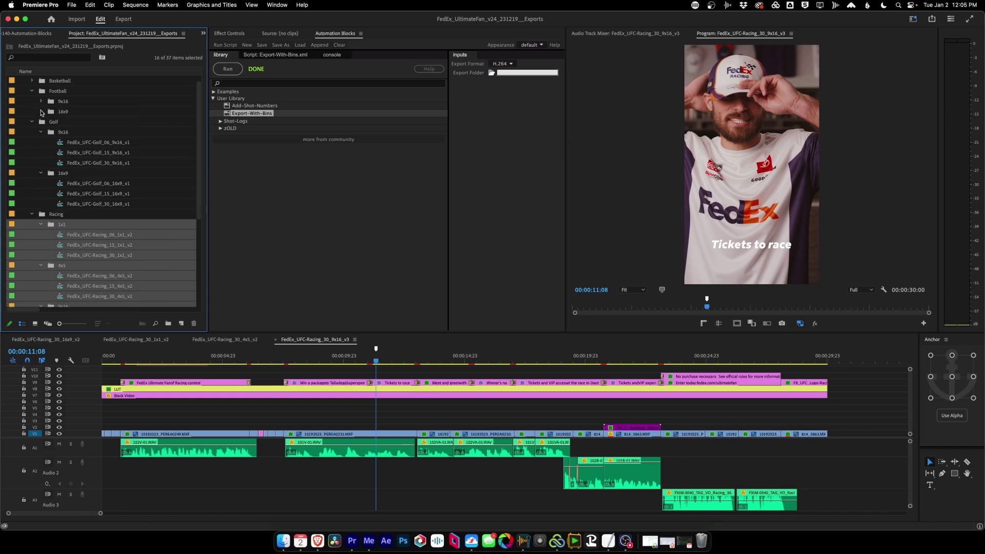
{"action": "left_click", "coordinate": [32, 91]}
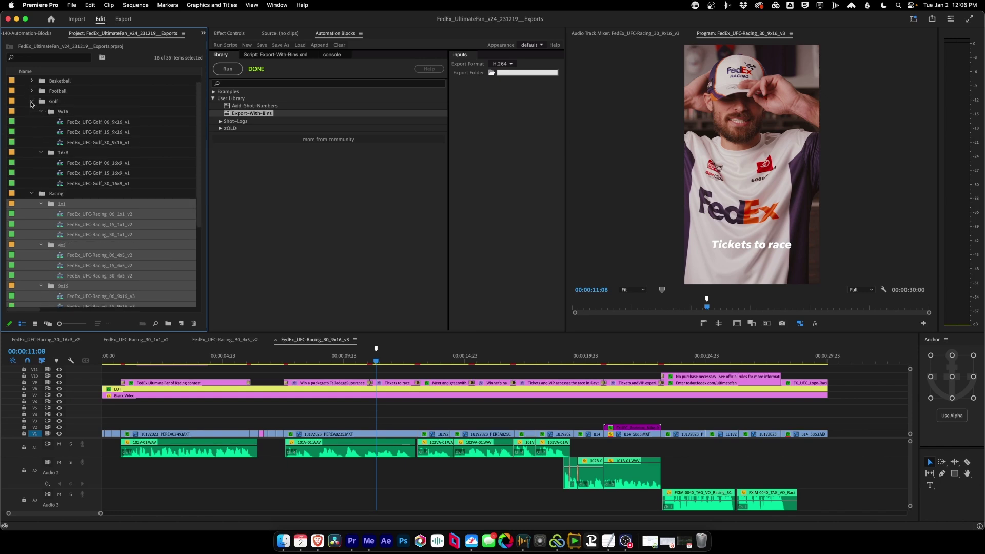
{"action": "left_click", "coordinate": [31, 101]}
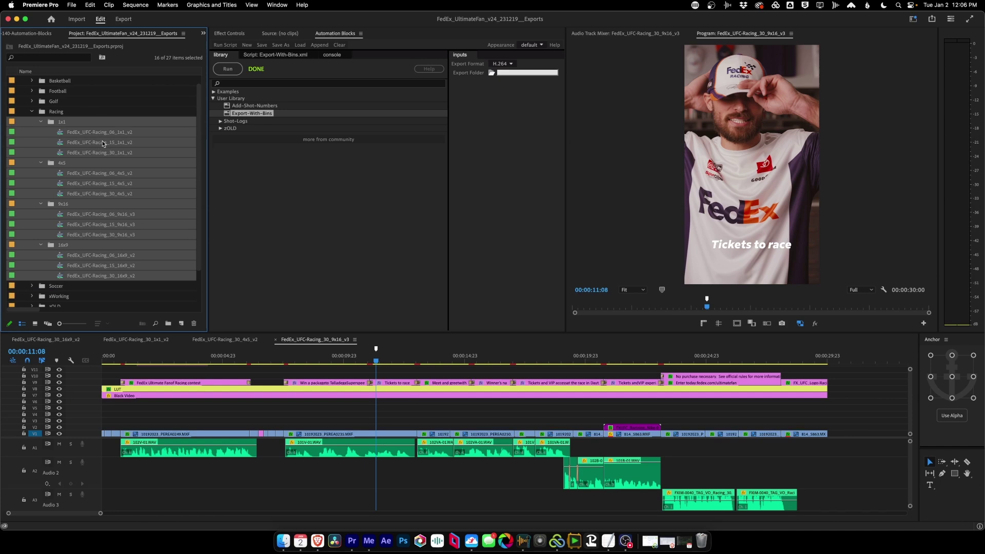
{"action": "left_click", "coordinate": [359, 208]}
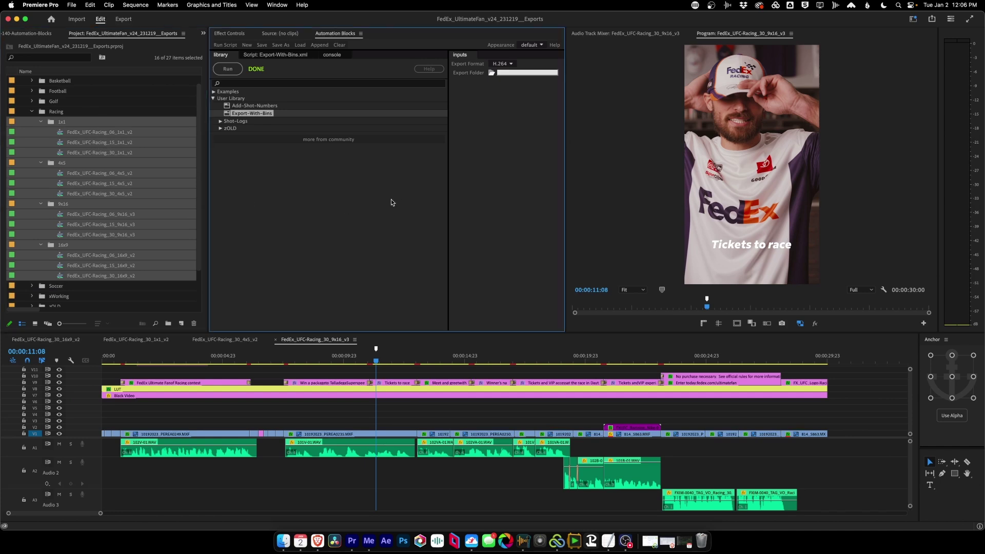
{"action": "left_click", "coordinate": [509, 67]}
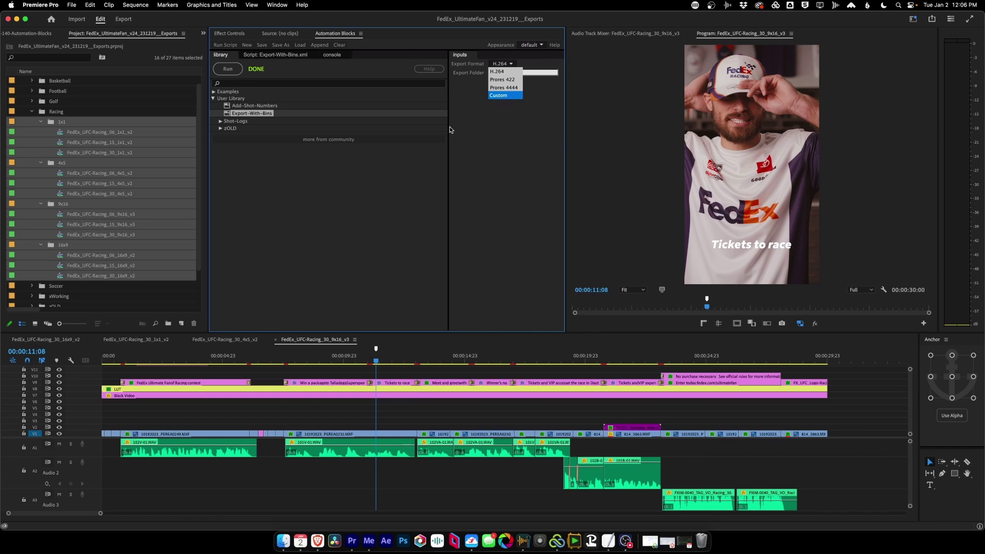
- Deselect the 1x1 bin, set Custom format and the 00_EXPORTS folder, then run Export-With-Bins
{"action": "left_click", "coordinate": [48, 120], "text": "super"}
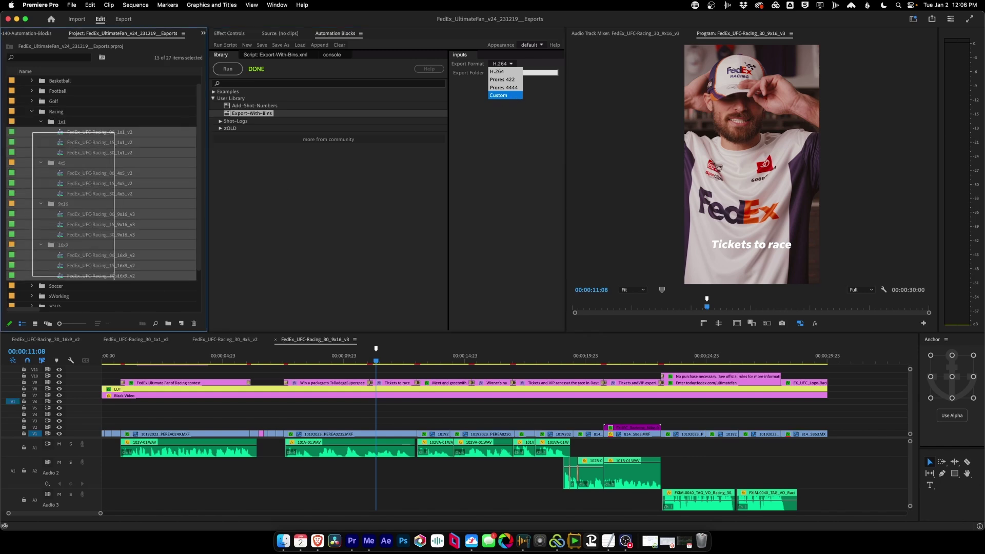
{"action": "left_click", "coordinate": [505, 95]}
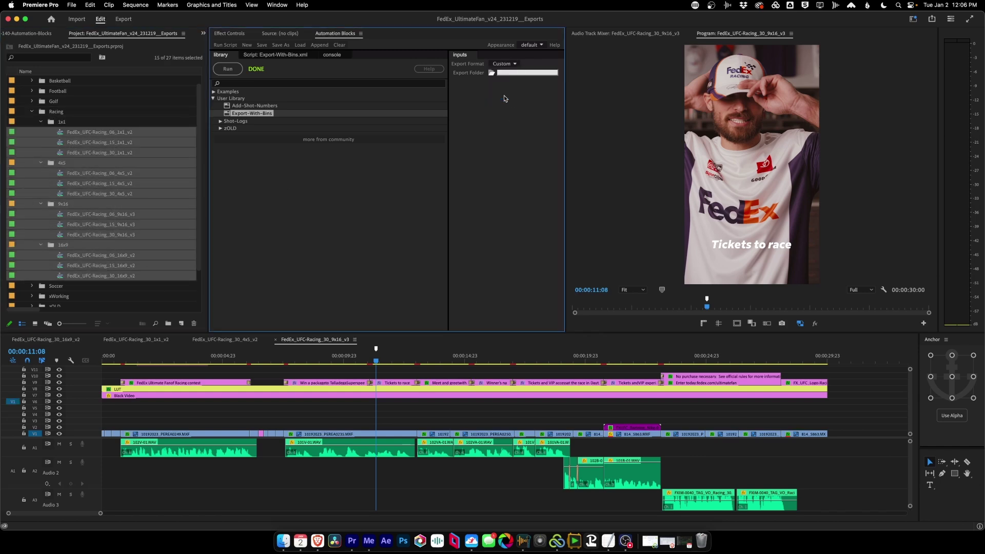
{"action": "left_click", "coordinate": [495, 75]}
{"action": "left_click", "coordinate": [506, 86]}
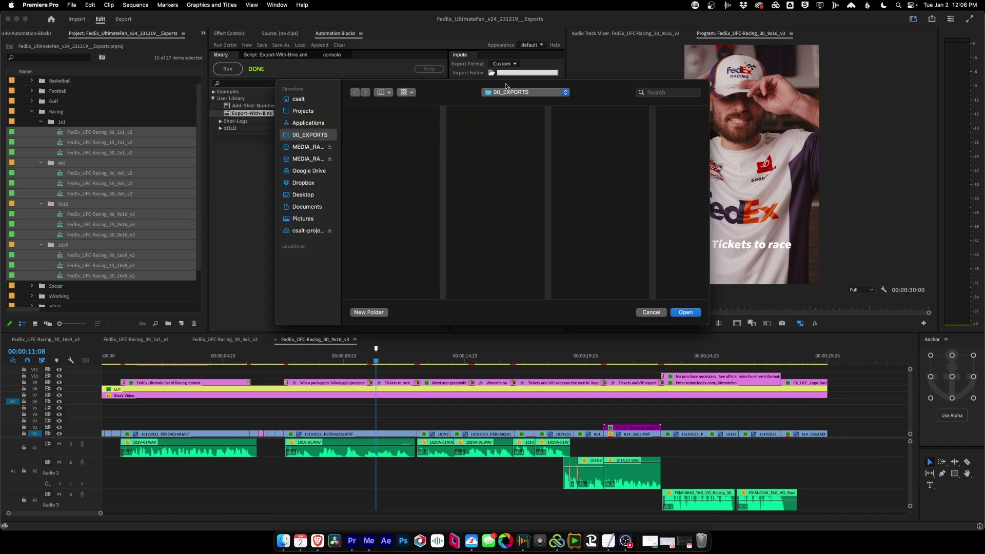
{"action": "left_click", "coordinate": [676, 313]}
{"action": "left_click", "coordinate": [234, 71]}
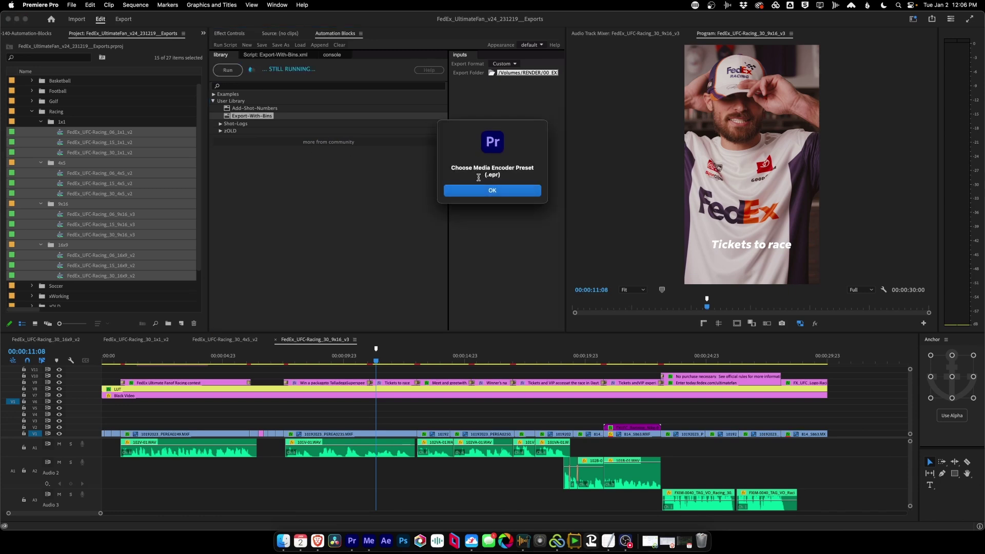
- Assign the Prores Proxy w- TC.epr preset from Adobe Media Encoder's 24.0 Presets folder to the export
{"action": "left_click", "coordinate": [476, 191]}
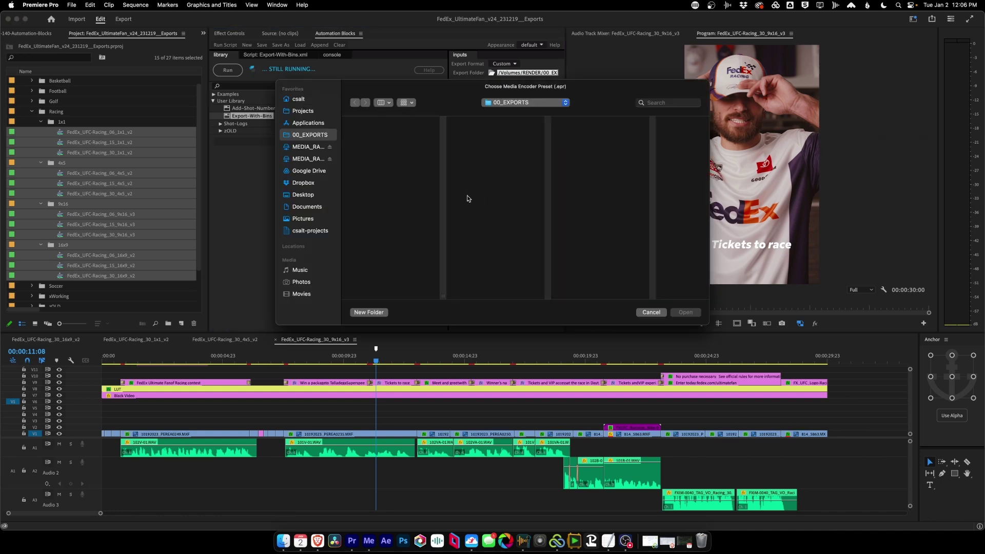
{"action": "left_click", "coordinate": [307, 207]}
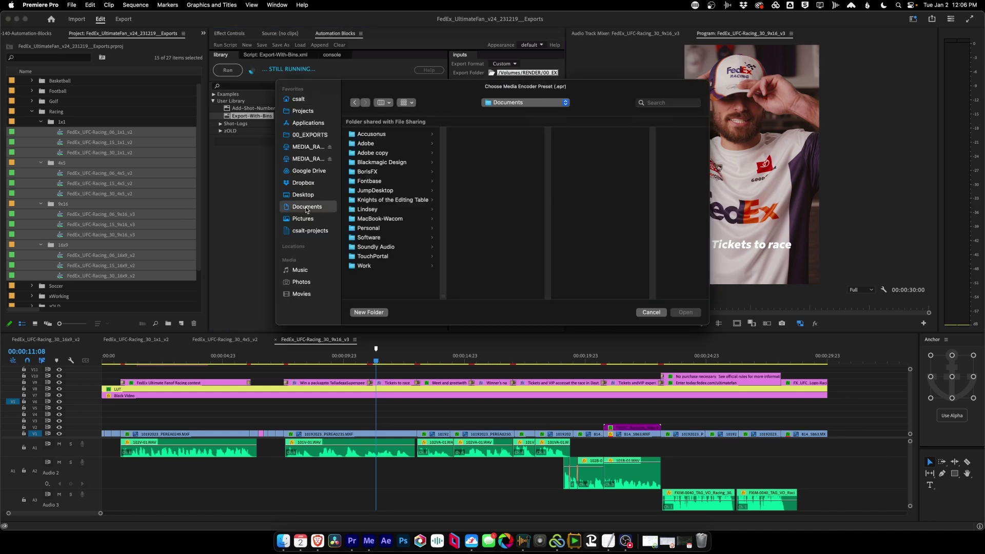
{"action": "left_click", "coordinate": [388, 145]}
{"action": "left_click", "coordinate": [506, 134]}
{"action": "left_click", "coordinate": [570, 143]}
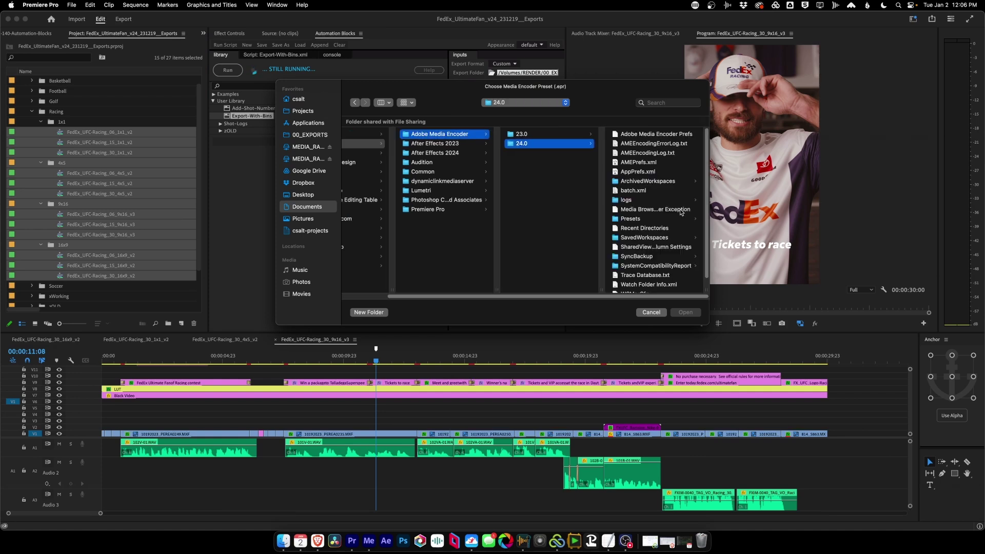
{"action": "left_click", "coordinate": [646, 219]}
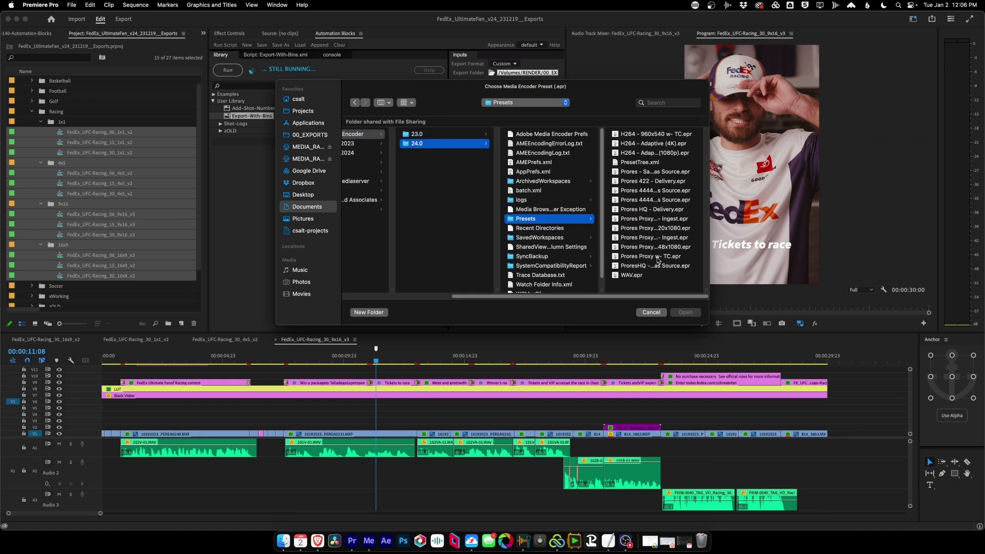
{"action": "left_click", "coordinate": [647, 259]}
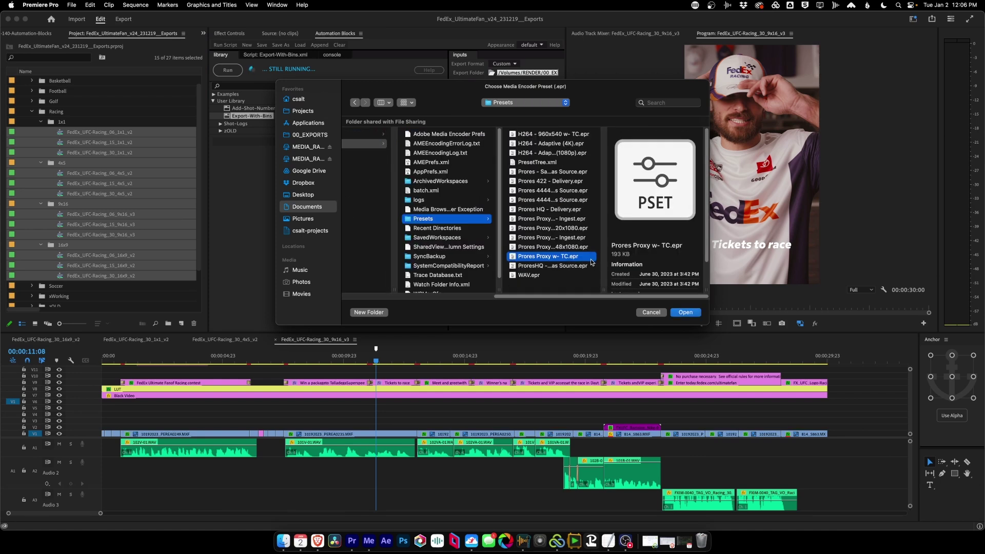
{"action": "left_click", "coordinate": [686, 312]}
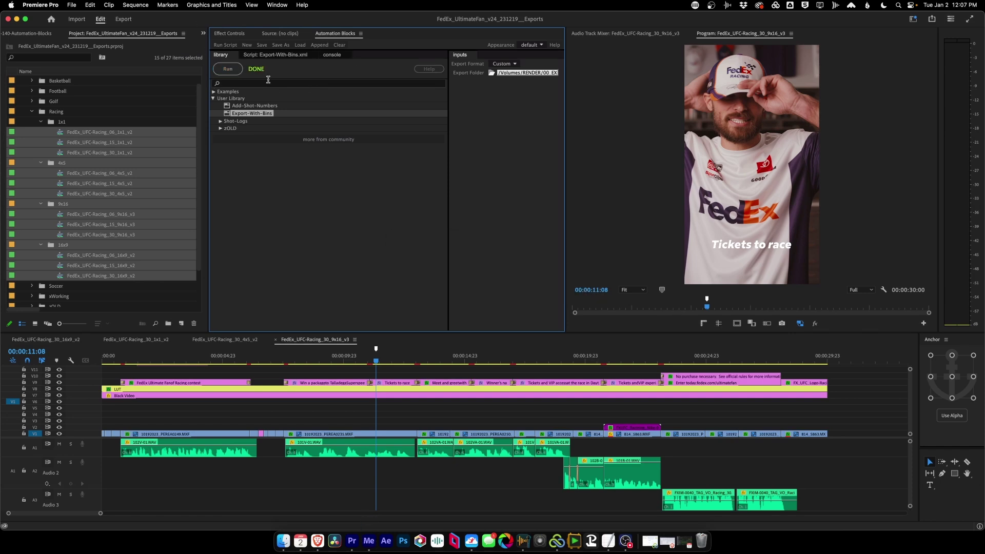
{"action": "left_click", "coordinate": [370, 542]}
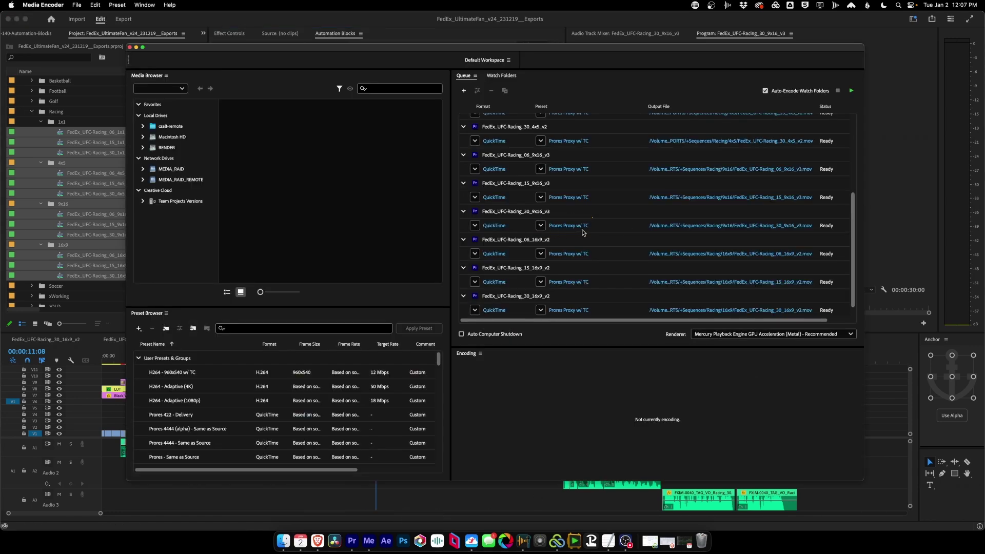
- Scroll the Media Encoder queue to review the Racing jobs using the Prores Proxy w/ TC preset
{"action": "left_click_drag", "start_coordinate": [856, 211], "coordinate": [863, 141]}
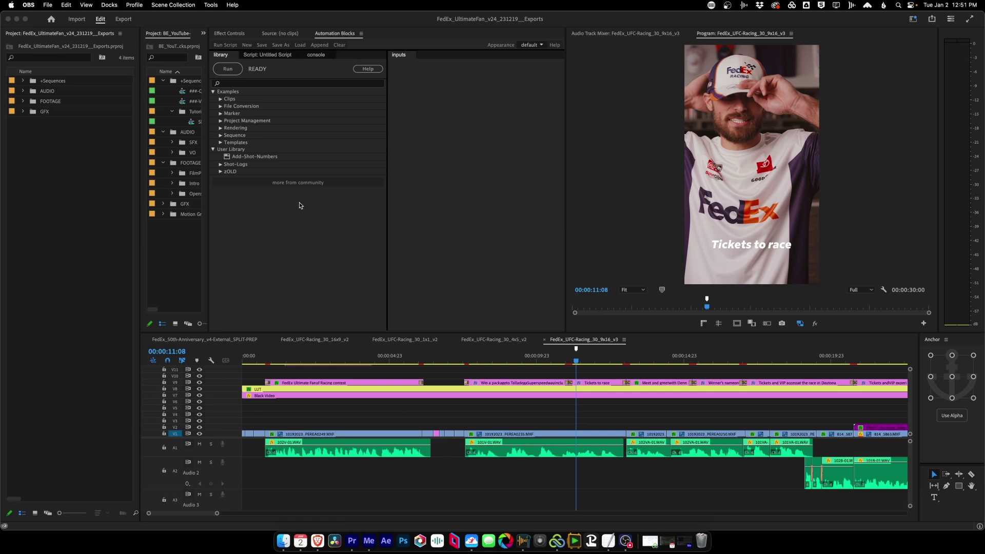
- In Automation Blocks Preferences, set the user library to Documents/Software/PremierePro/Mamoworld/Automation-Blocks-Library
{"action": "left_click", "coordinate": [362, 34]}
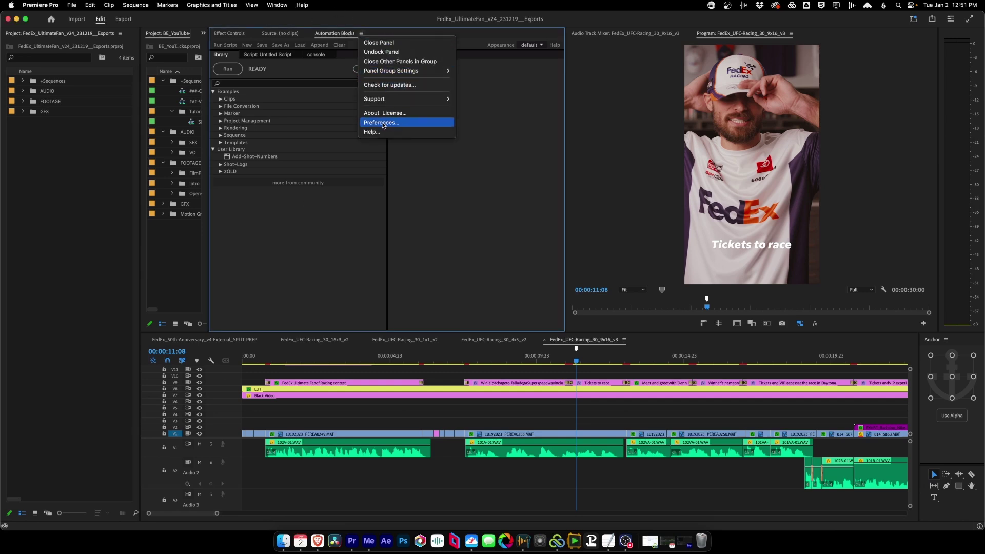
{"action": "left_click", "coordinate": [382, 123]}
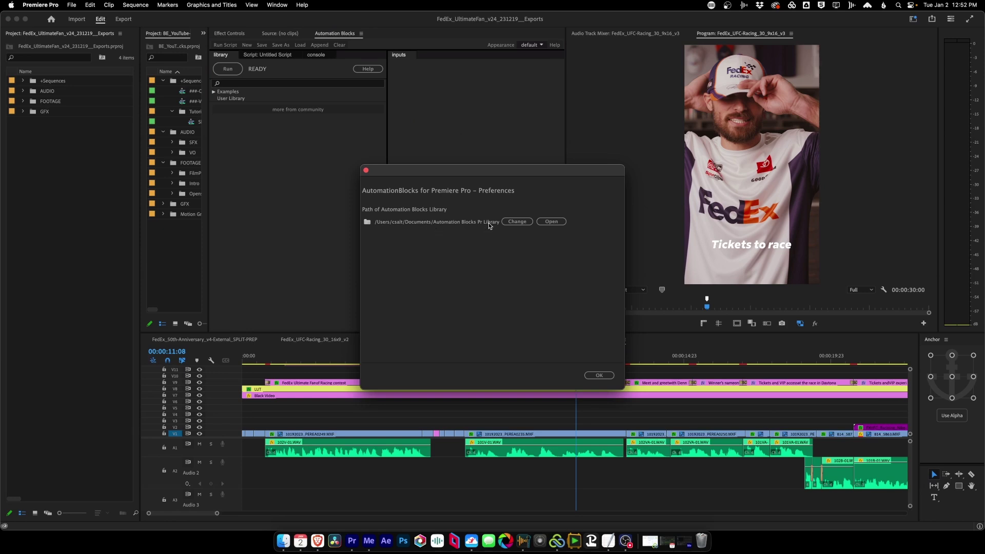
{"action": "left_click", "coordinate": [527, 222]}
{"action": "left_click", "coordinate": [359, 220]}
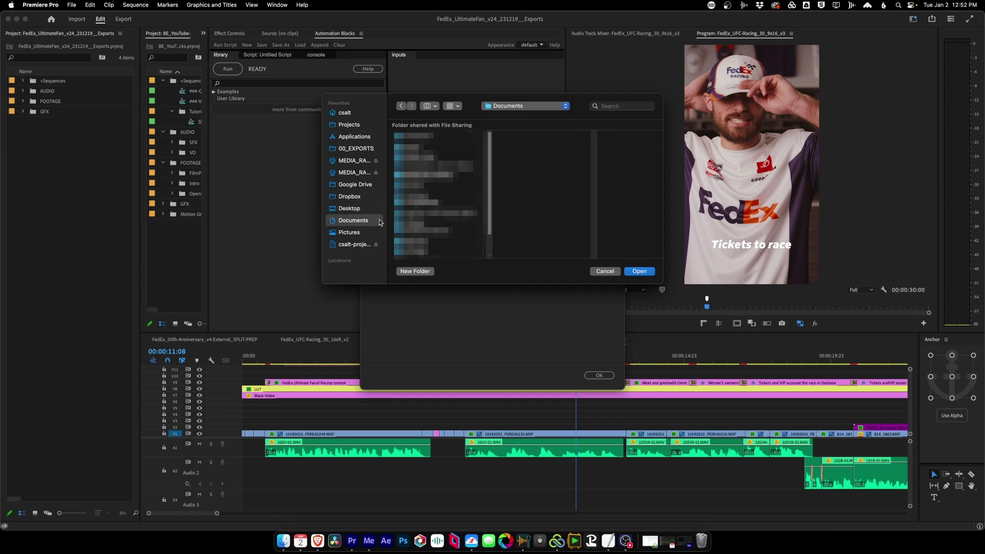
{"action": "scroll", "coordinate": [436, 205], "scroll_direction": "down", "scroll_amount": 2}
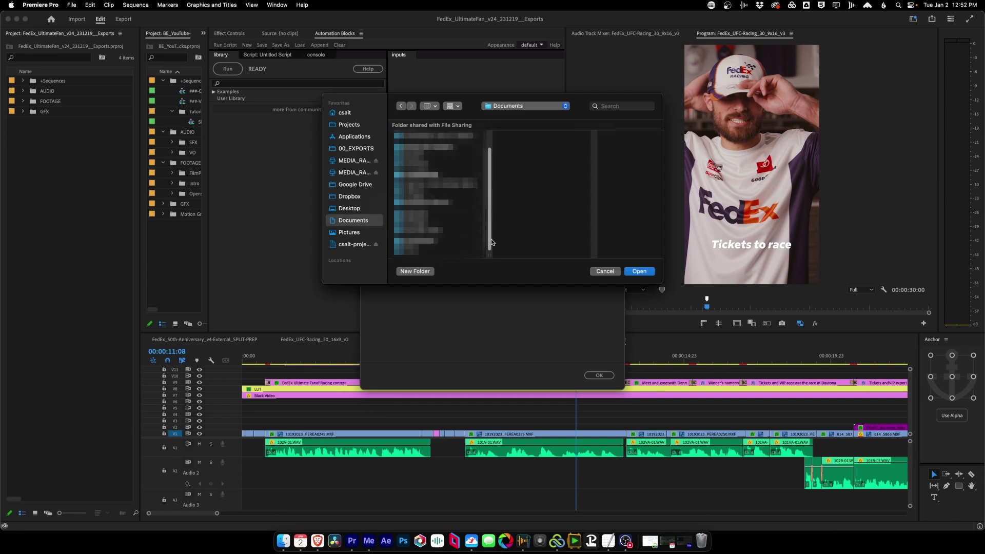
{"action": "left_click", "coordinate": [432, 223]}
{"action": "left_click", "coordinate": [534, 213]}
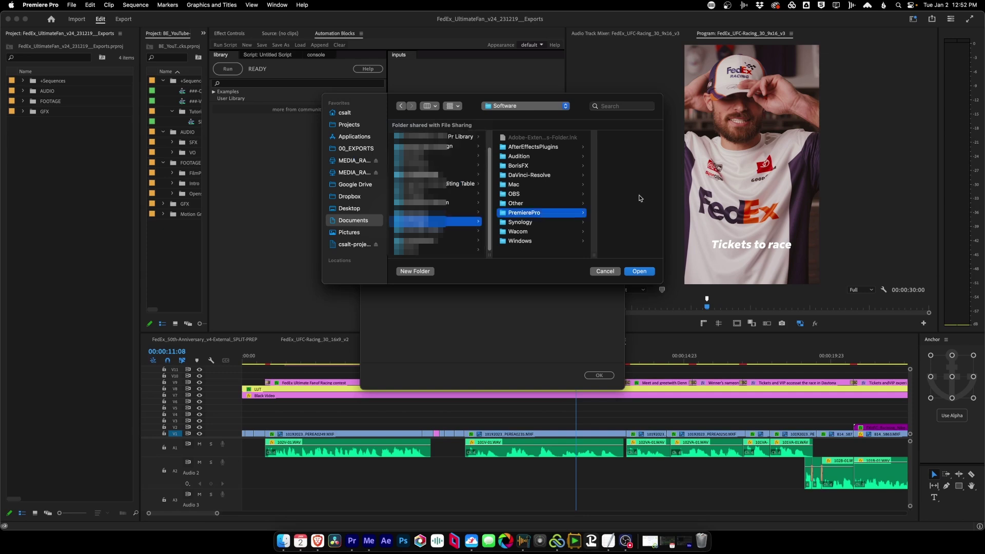
{"action": "left_click", "coordinate": [616, 148]}
{"action": "left_click", "coordinate": [611, 138]}
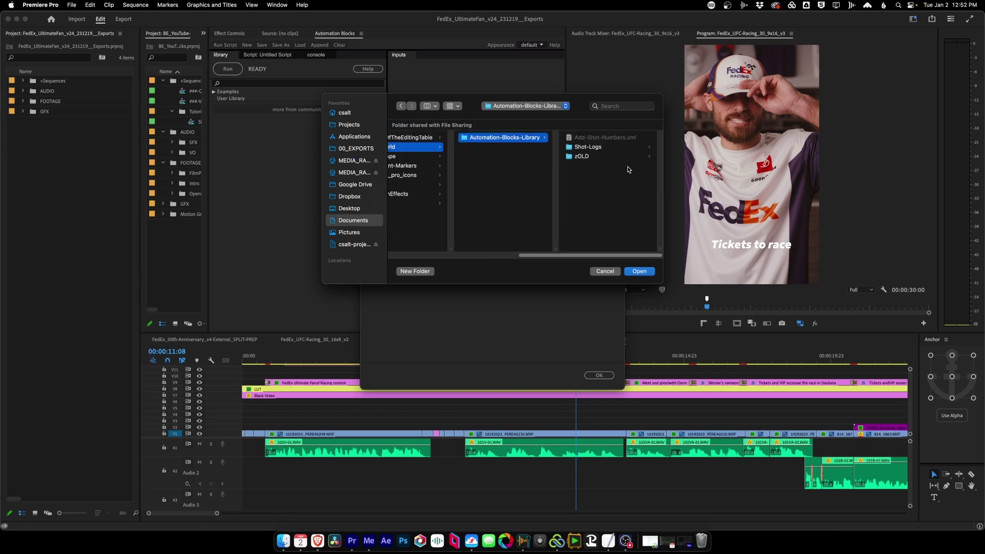
{"action": "left_click", "coordinate": [639, 271]}
{"action": "left_click", "coordinate": [604, 375]}
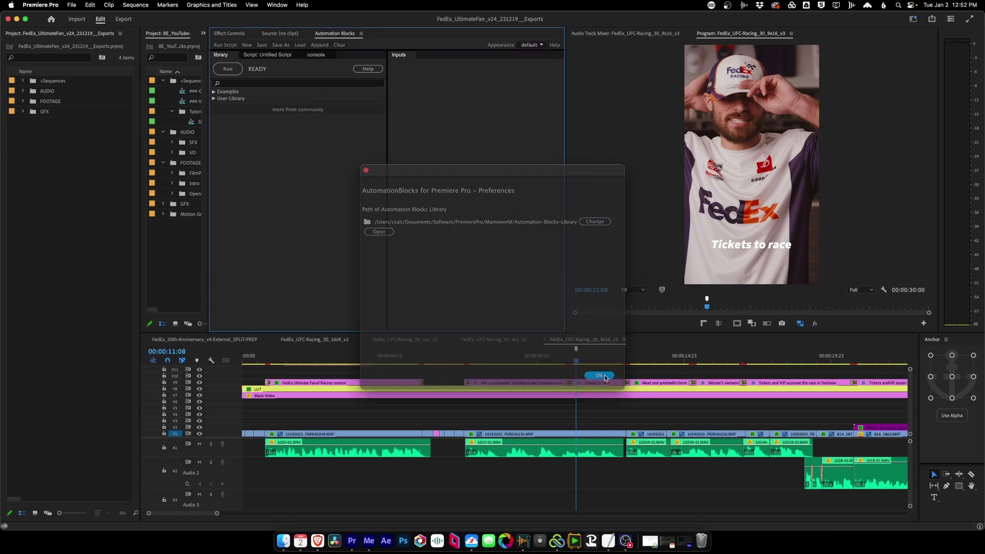
- Load the Add-Shot-Numbers script from the expanded User Library, then bring up Finder on the Desktop
{"action": "left_click", "coordinate": [214, 98]}
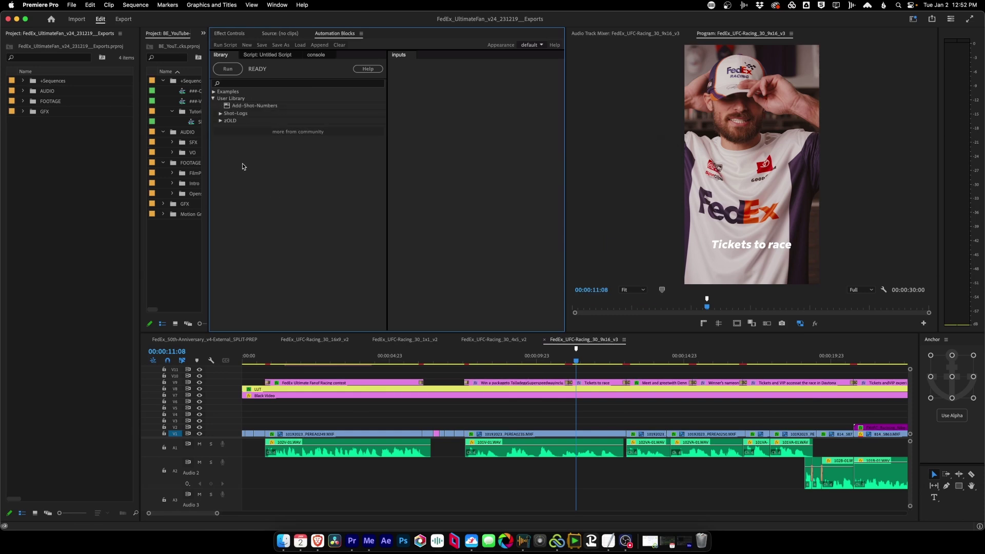
{"action": "left_click", "coordinate": [220, 114]}
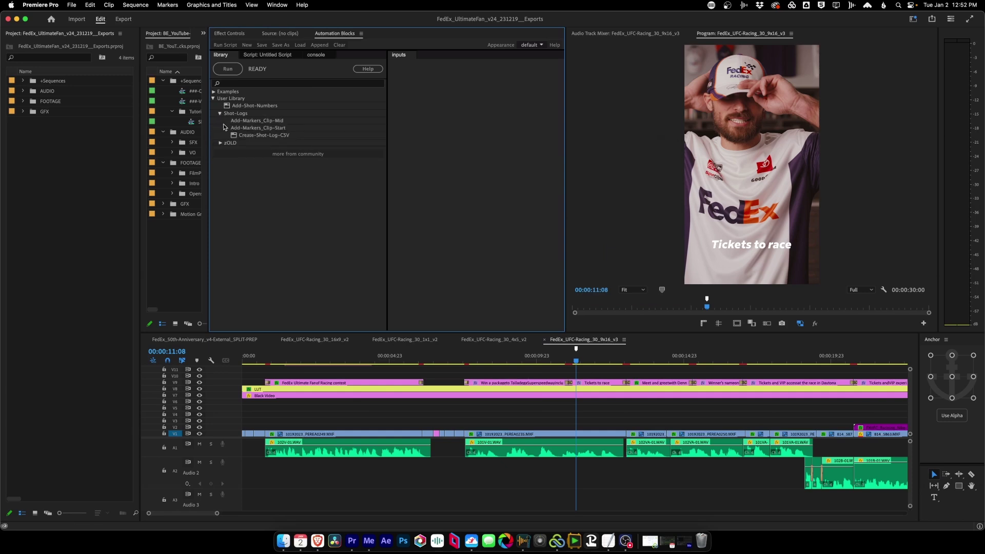
{"action": "left_click", "coordinate": [222, 114]}
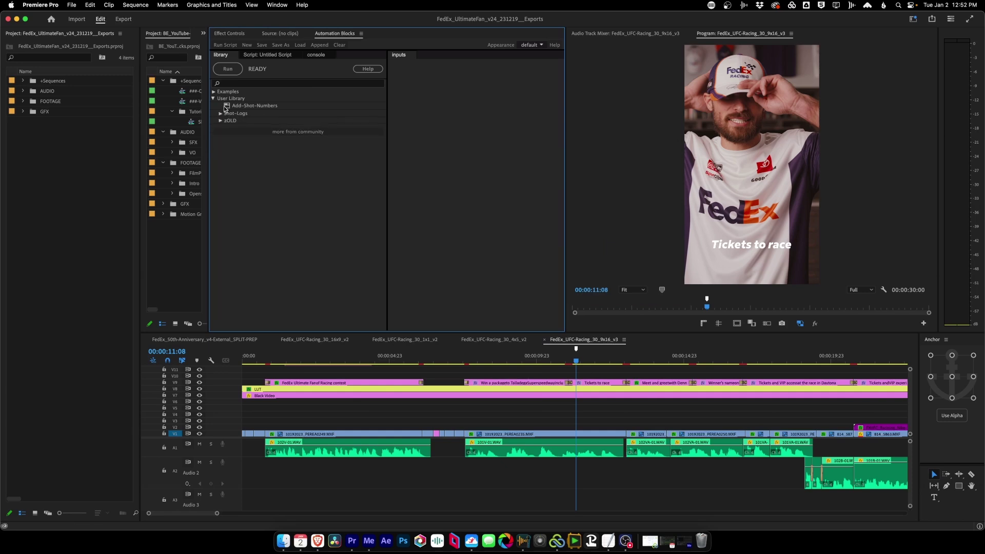
{"action": "left_click", "coordinate": [226, 106]}
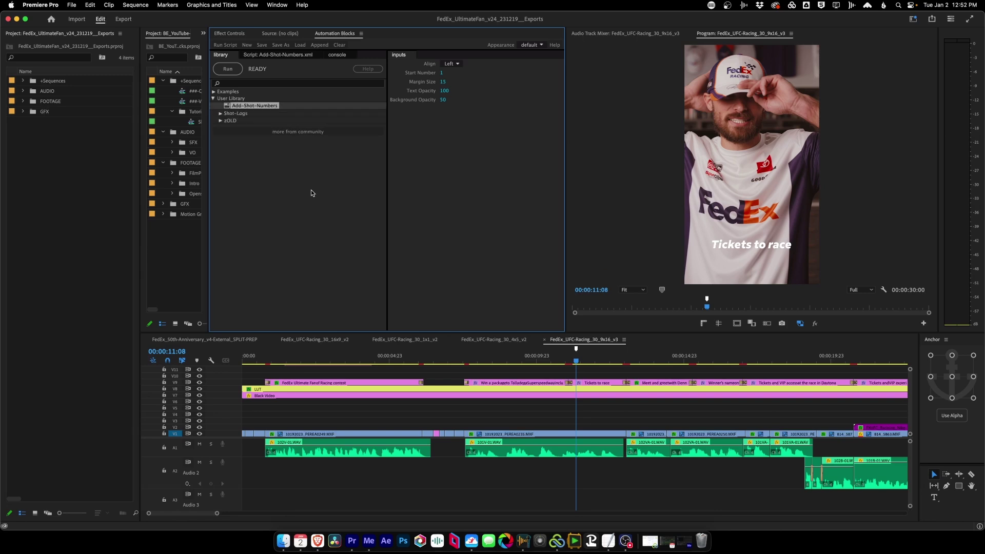
{"action": "left_click", "coordinate": [283, 541]}
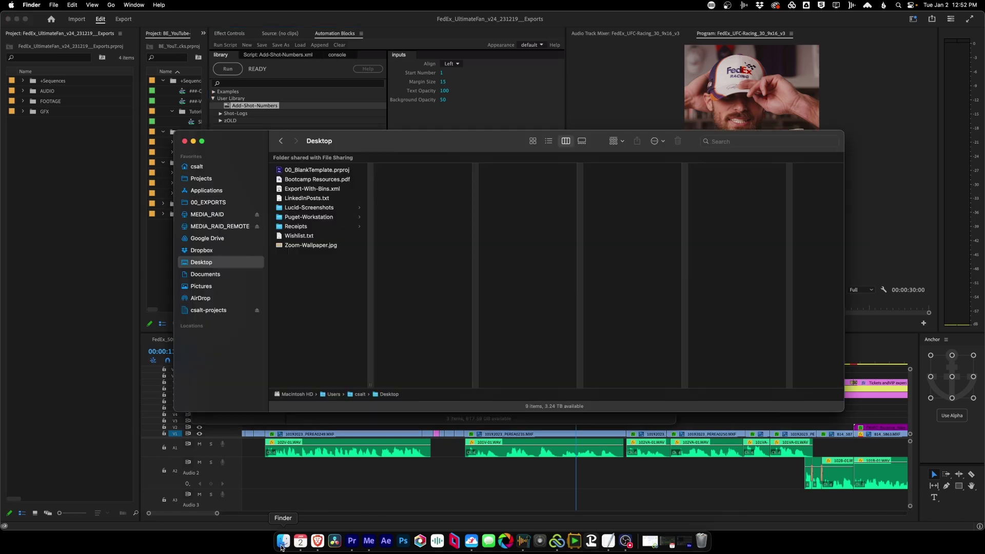
- Paste Export-With-Bins.xml from the Desktop into Documents/Software/PremierePro/Mamoworld/Automation-Blocks-Library
{"action": "left_click", "coordinate": [300, 189]}
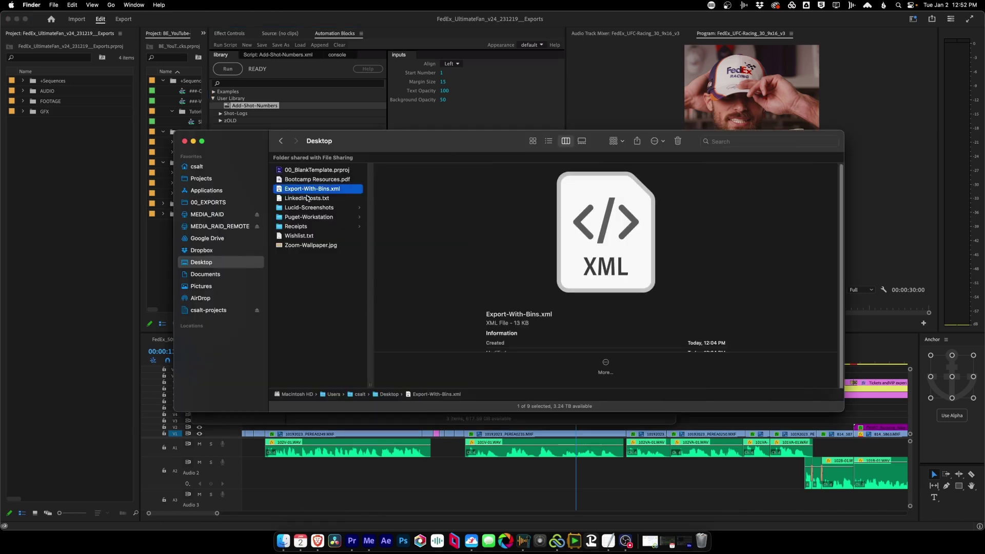
{"action": "left_click", "coordinate": [217, 274]}
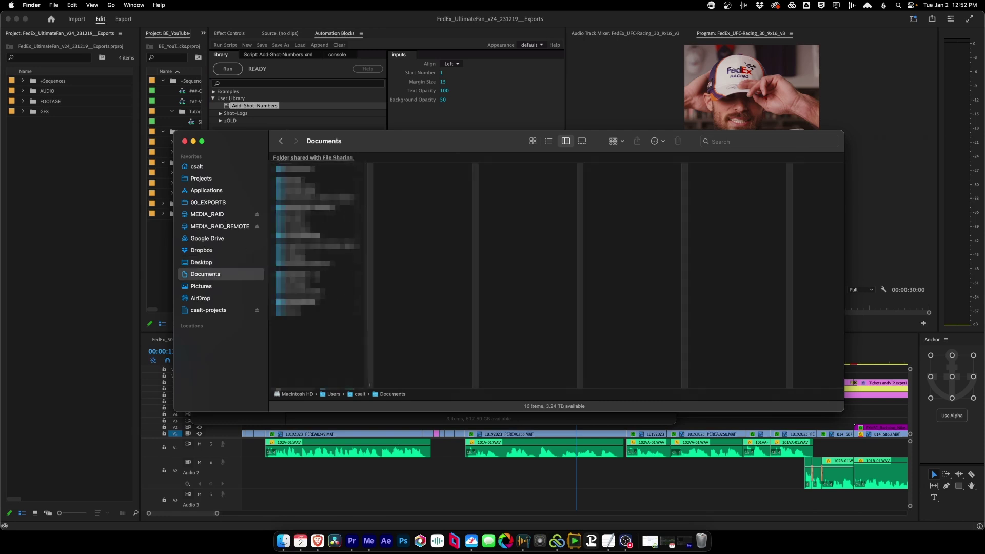
{"action": "left_click", "coordinate": [303, 286]}
{"action": "left_click", "coordinate": [406, 246]}
{"action": "left_click", "coordinate": [509, 179]}
{"action": "left_click", "coordinate": [634, 170]}
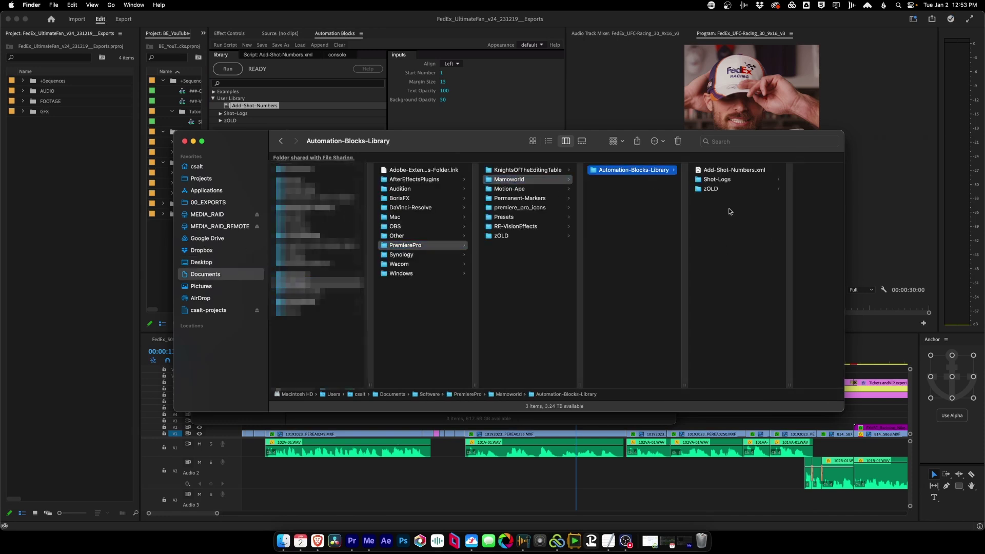
{"action": "right_click", "coordinate": [734, 219]}
{"action": "left_click", "coordinate": [749, 230]}
{"action": "left_click", "coordinate": [464, 123]}
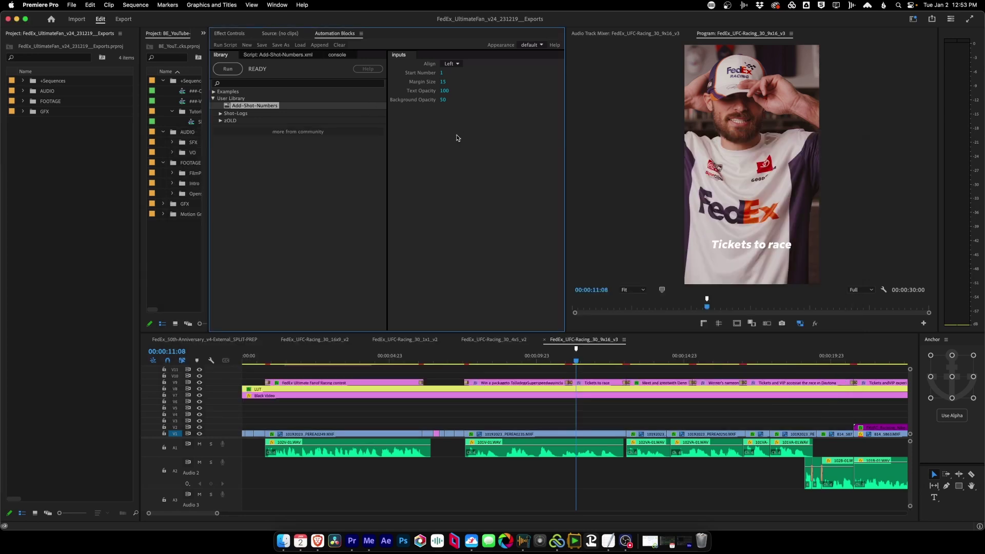
- Close the Automation Blocks panel from its panel menu
{"action": "left_click", "coordinate": [220, 100]}
{"action": "left_click", "coordinate": [220, 101]}
{"action": "left_click", "coordinate": [362, 33]}
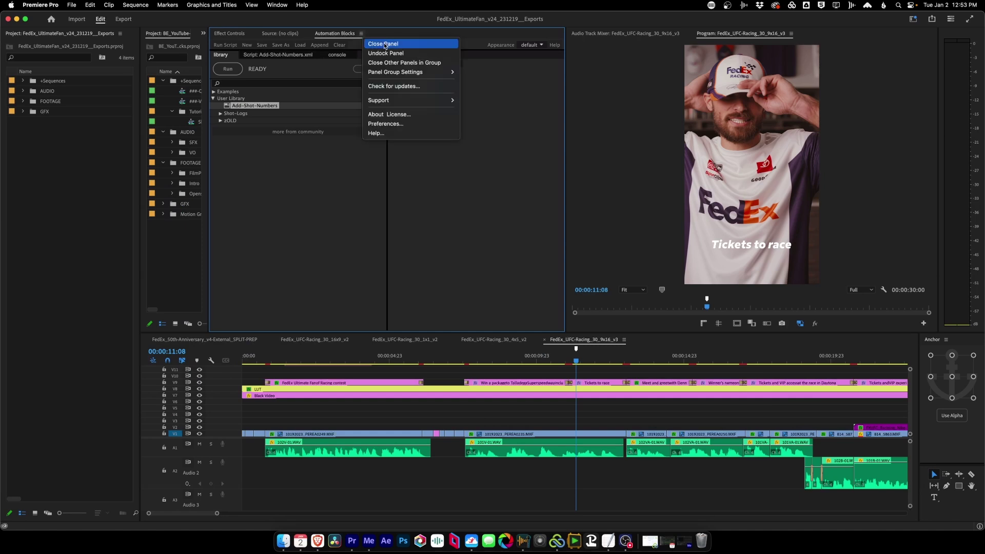
{"action": "left_click", "coordinate": [383, 44]}
- Reopen Automation Blocks via Window > Extensions and load the Export-With-Bins script
{"action": "left_click", "coordinate": [277, 4]}
{"action": "mouse_move", "coordinate": [304, 44]}
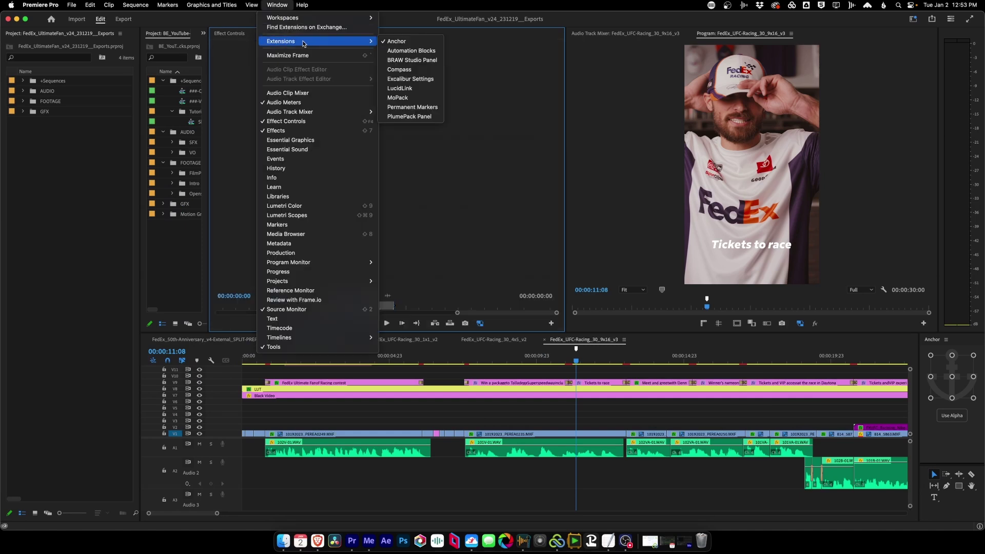
{"action": "left_click", "coordinate": [411, 50]}
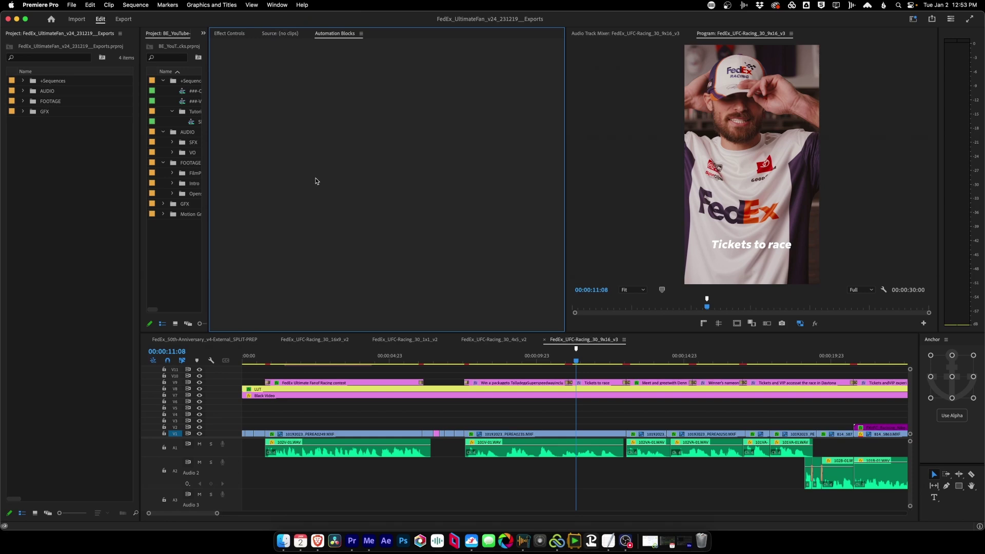
{"action": "left_click", "coordinate": [272, 164]}
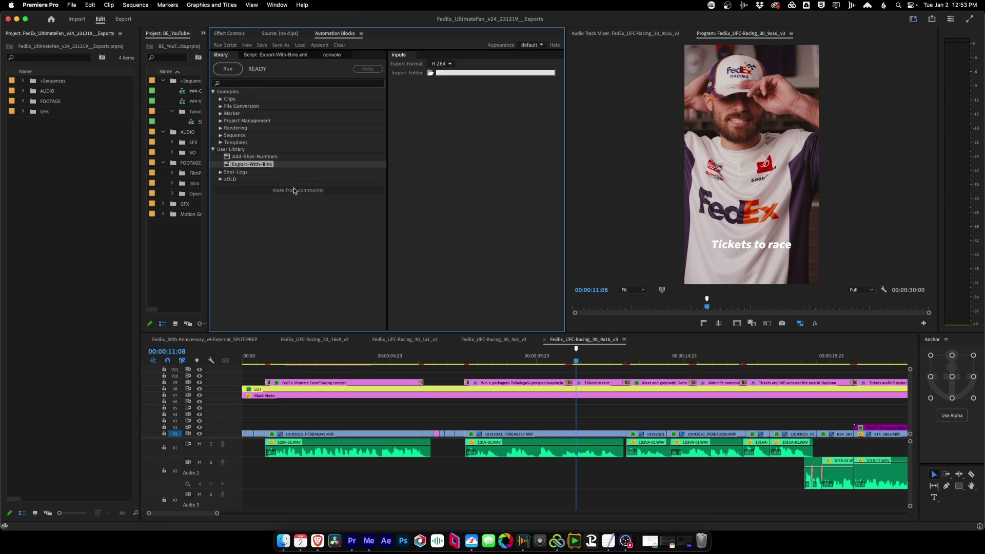